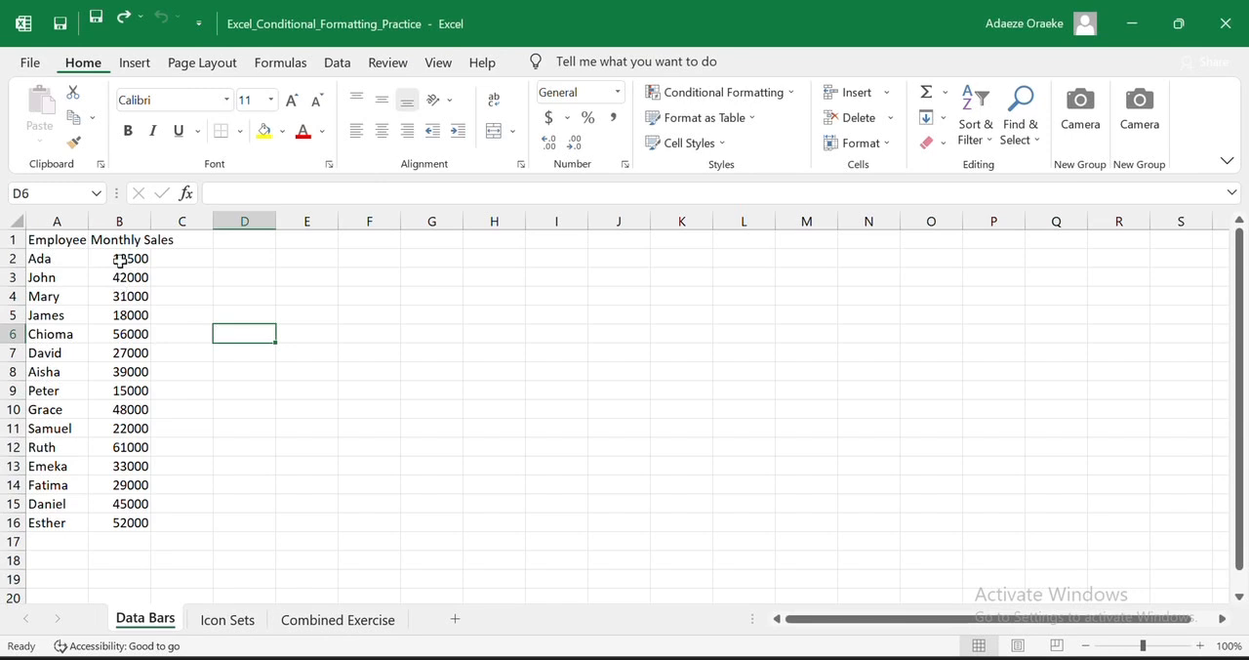
- Autofit the Monthly Sales column and apply blue gradient-fill data bars to B2:B16
left_click(120, 260)
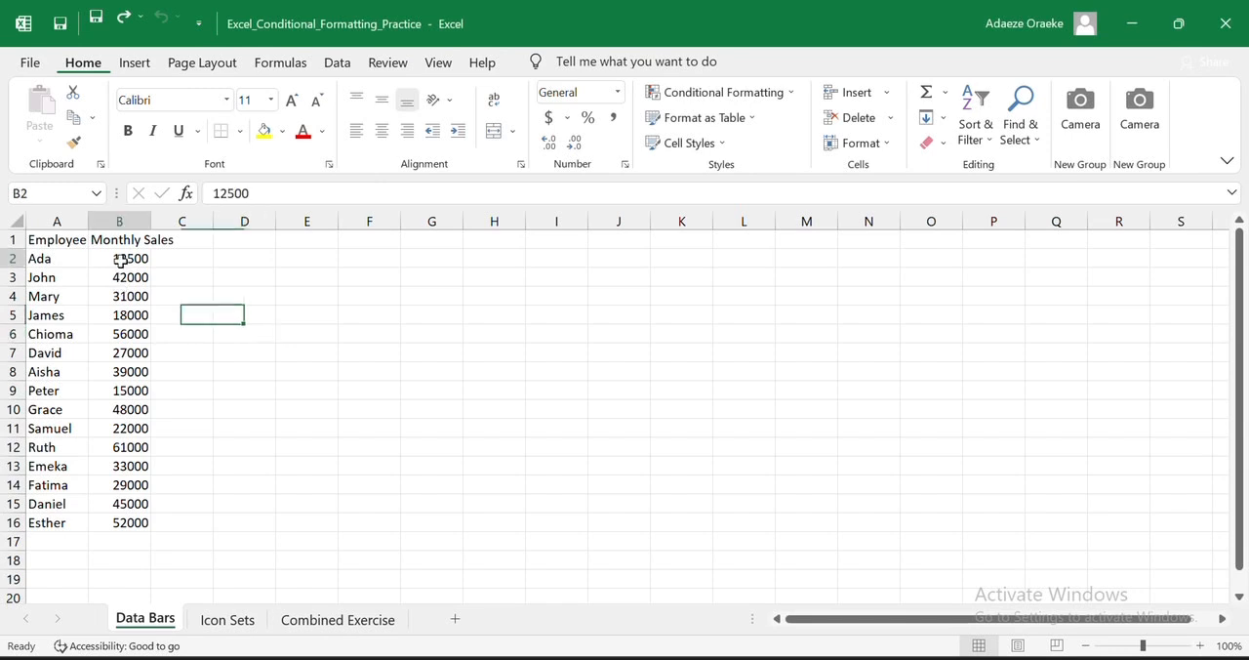
double_click(150, 221)
left_click_drag(133, 261, 153, 521)
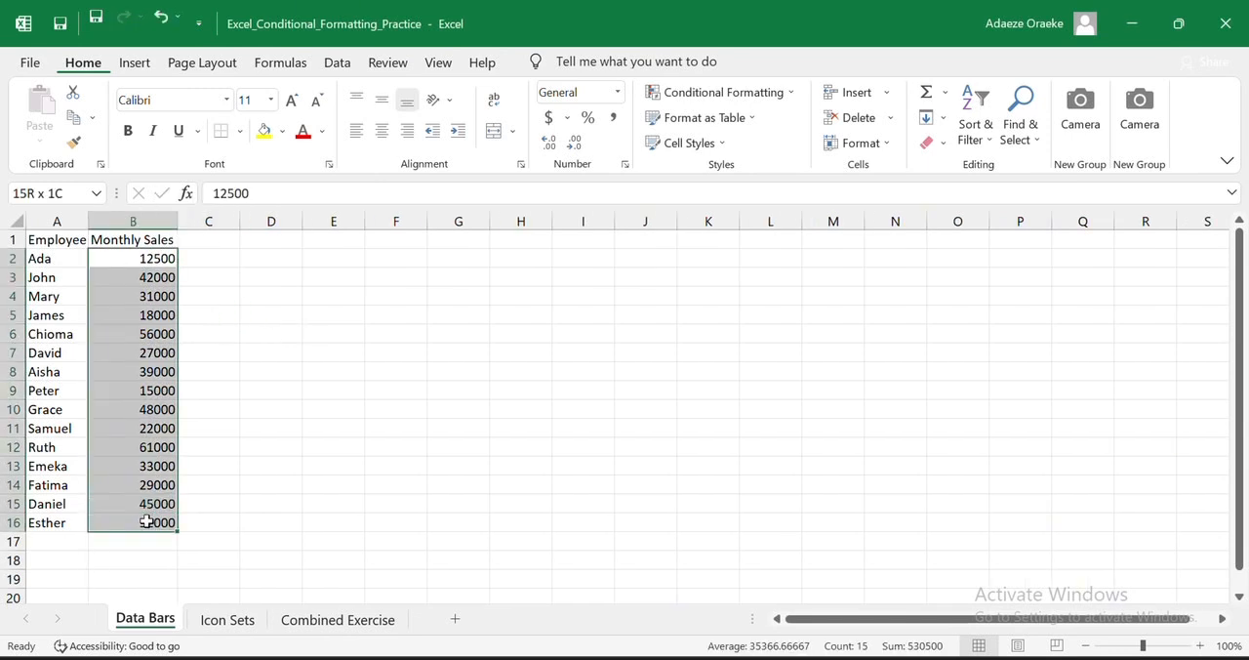
left_click(787, 95)
mouse_move(730, 227)
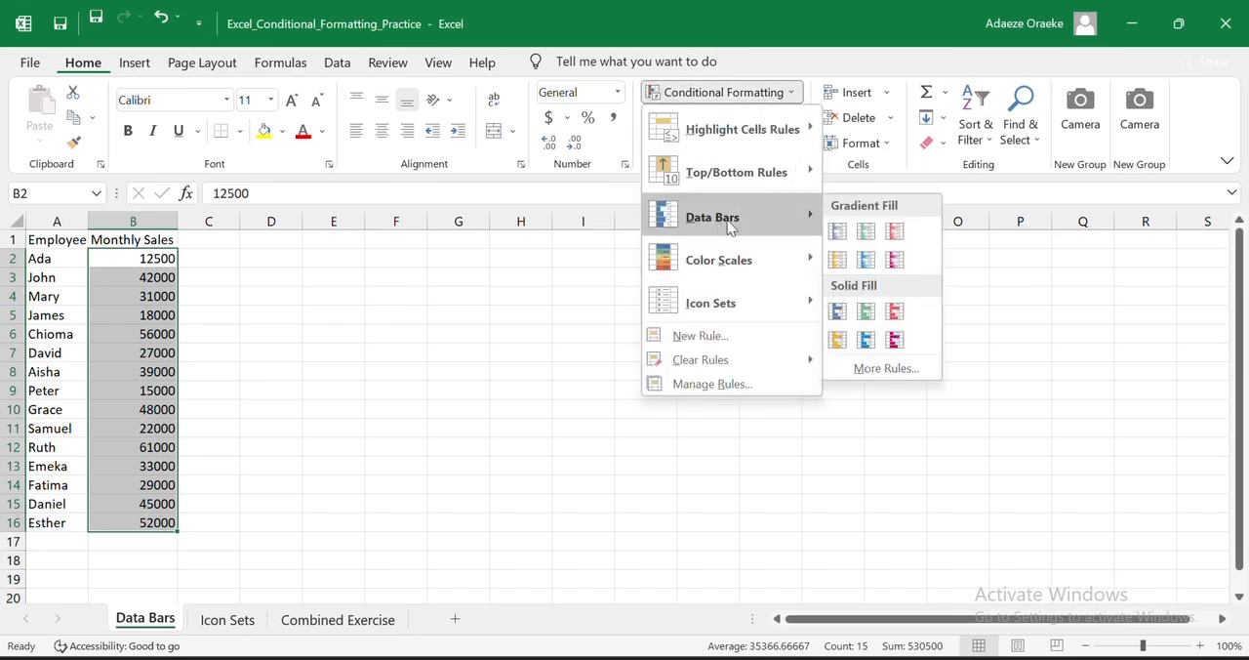
left_click(834, 239)
left_click(644, 315)
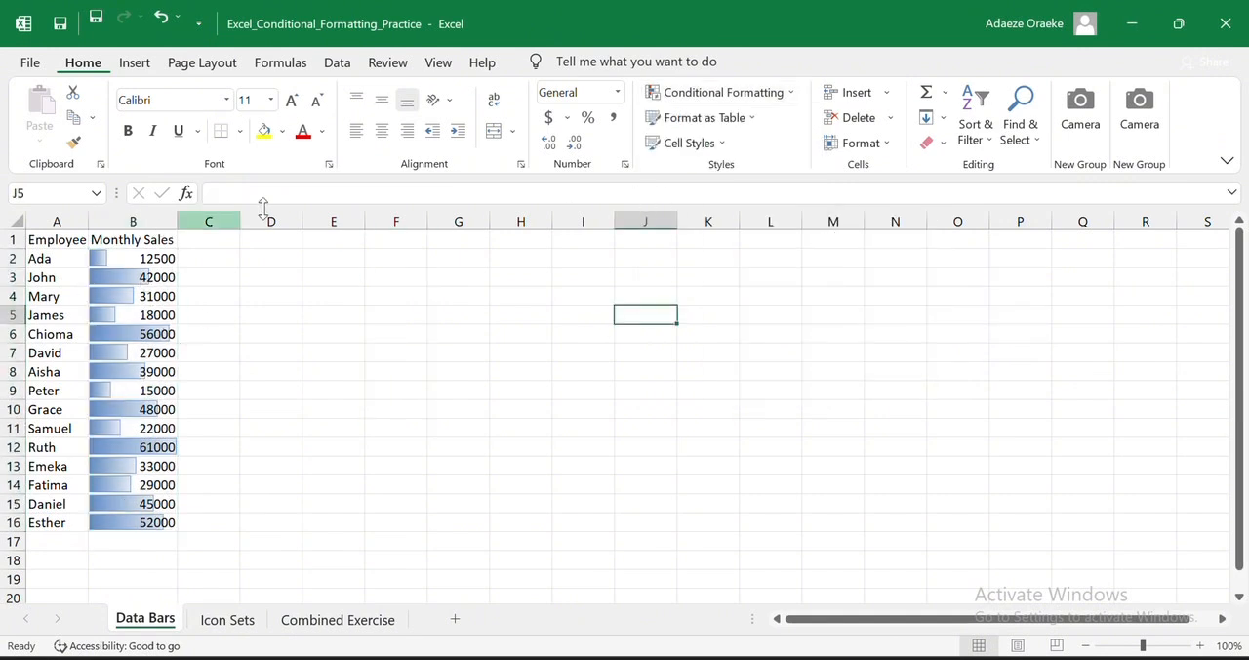
- Change the data bars on the Monthly Sales values in B2:B16 to a green solid fill
left_click_drag(171, 259, 169, 524)
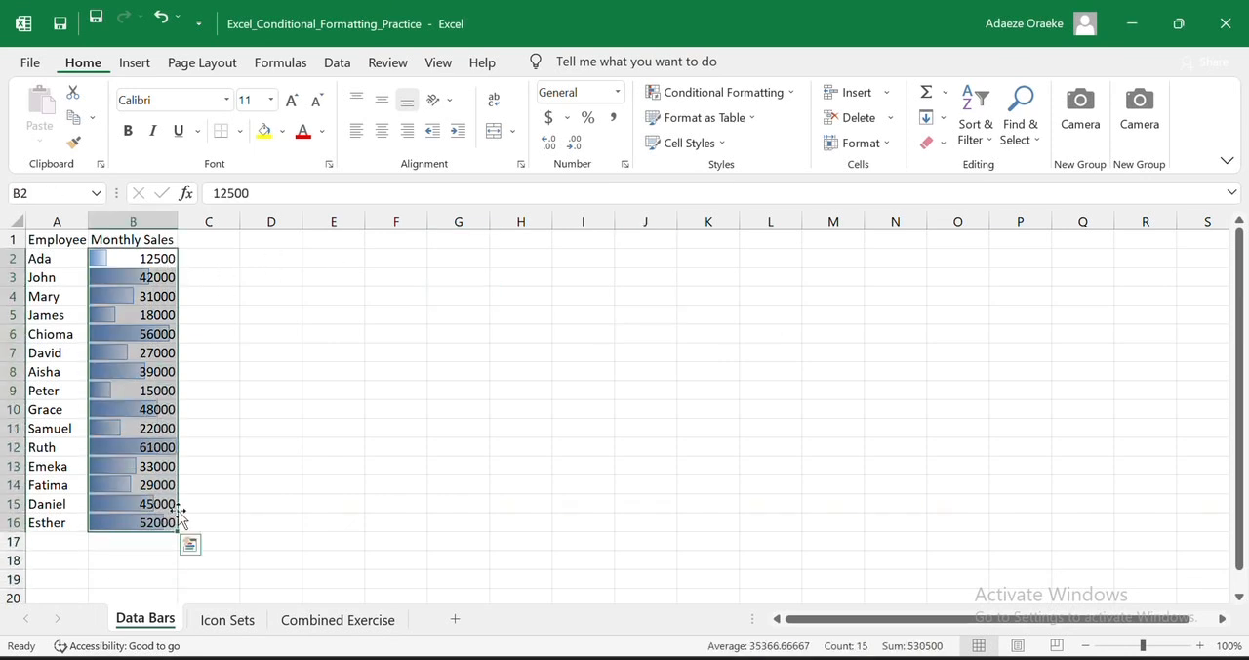
left_click(773, 95)
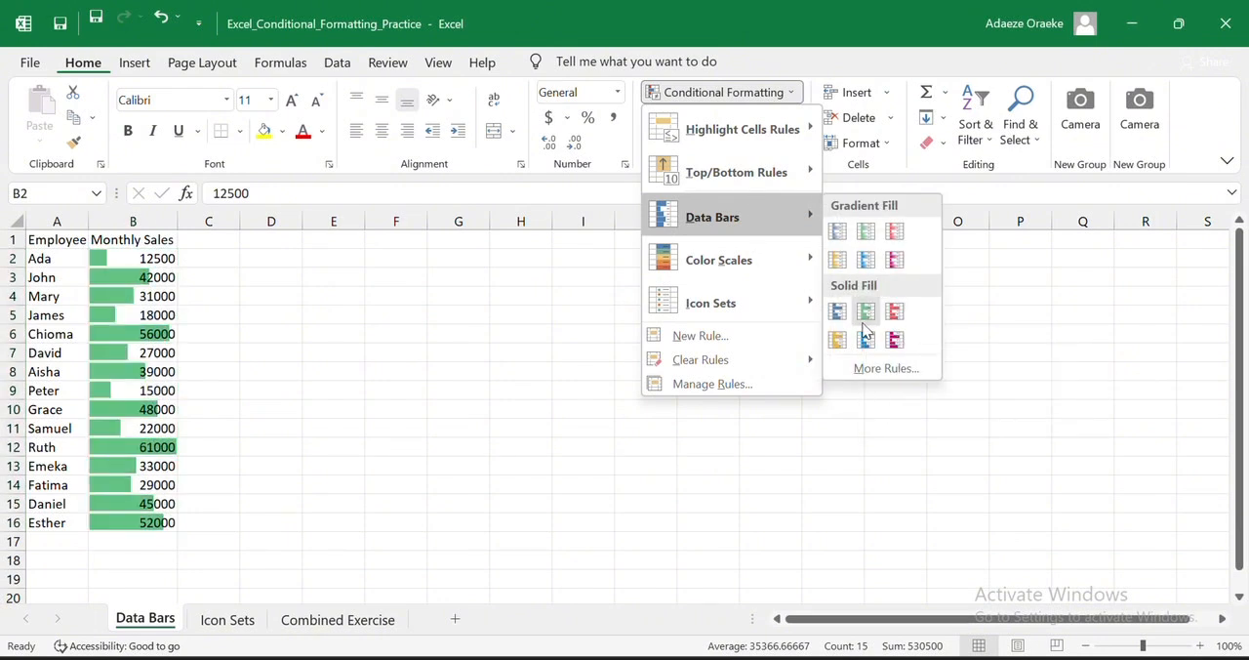
left_click(863, 324)
- Edit the data bar rule for B2:B16 so its minimum uses the Number type with a value of 0
left_click(752, 95)
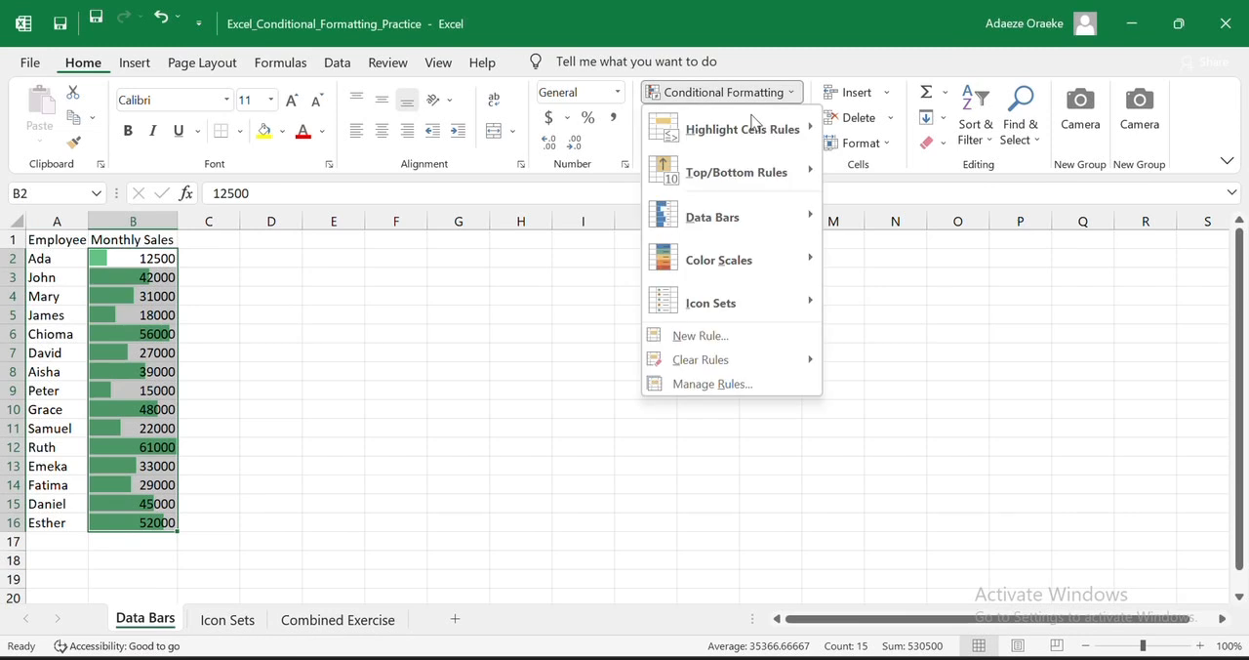
left_click(731, 382)
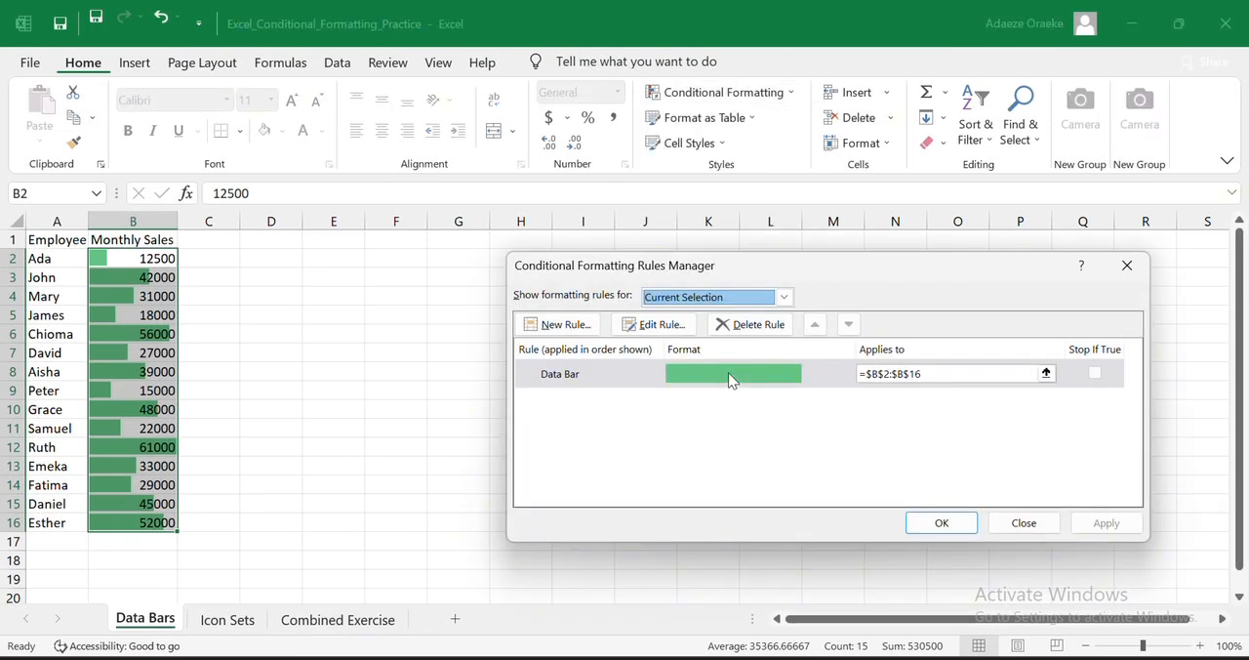
left_click(673, 328)
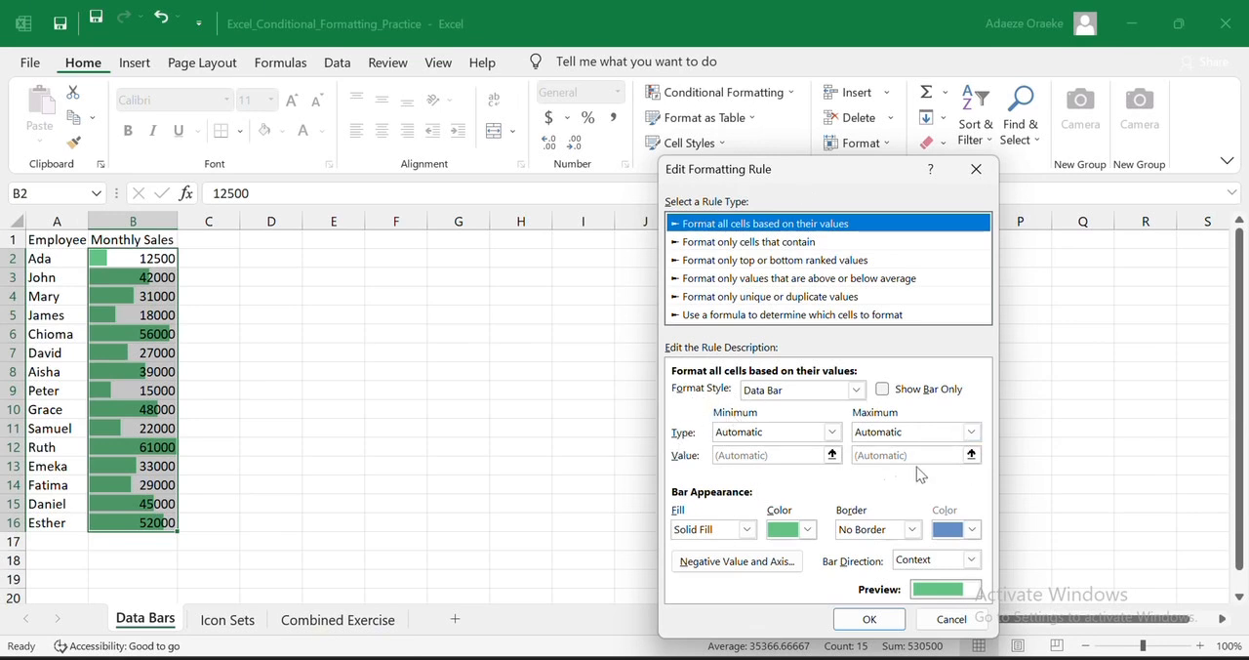
left_click(831, 432)
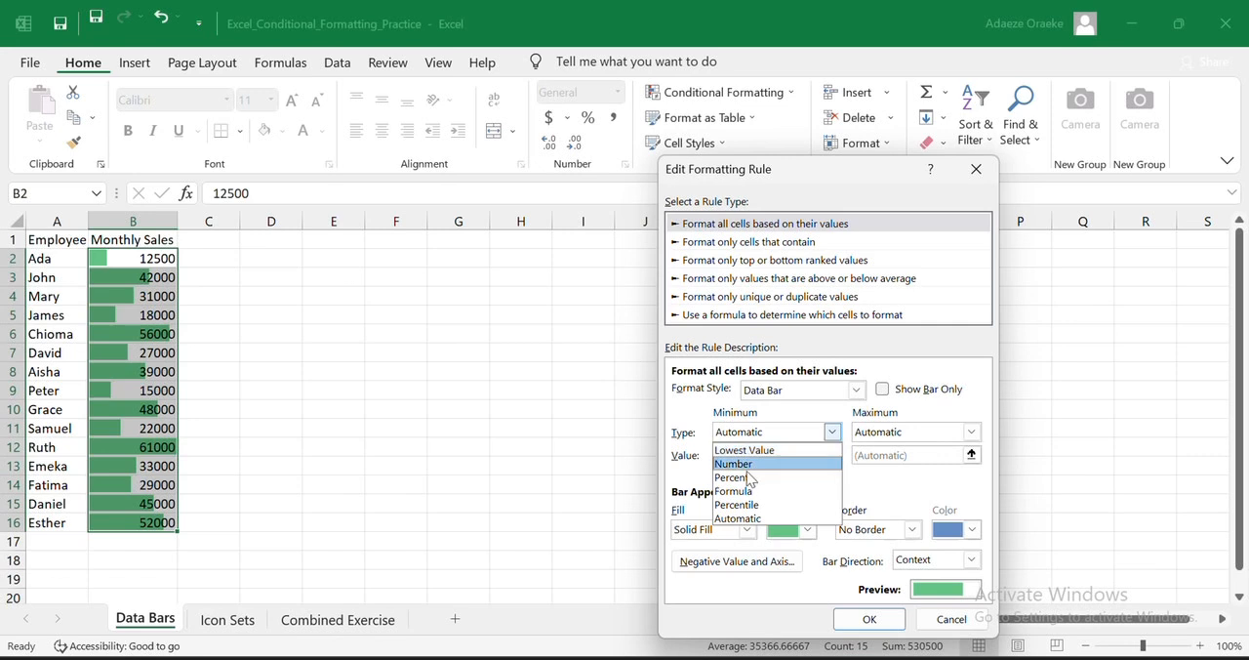
left_click(746, 521)
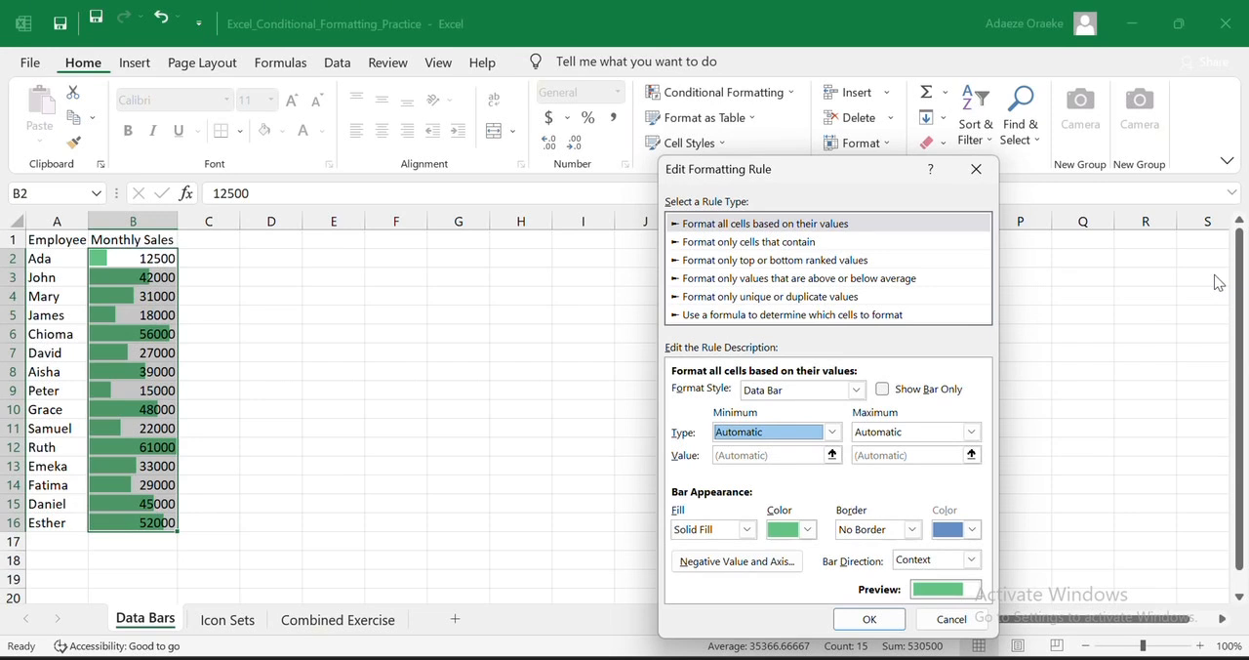
left_click(831, 435)
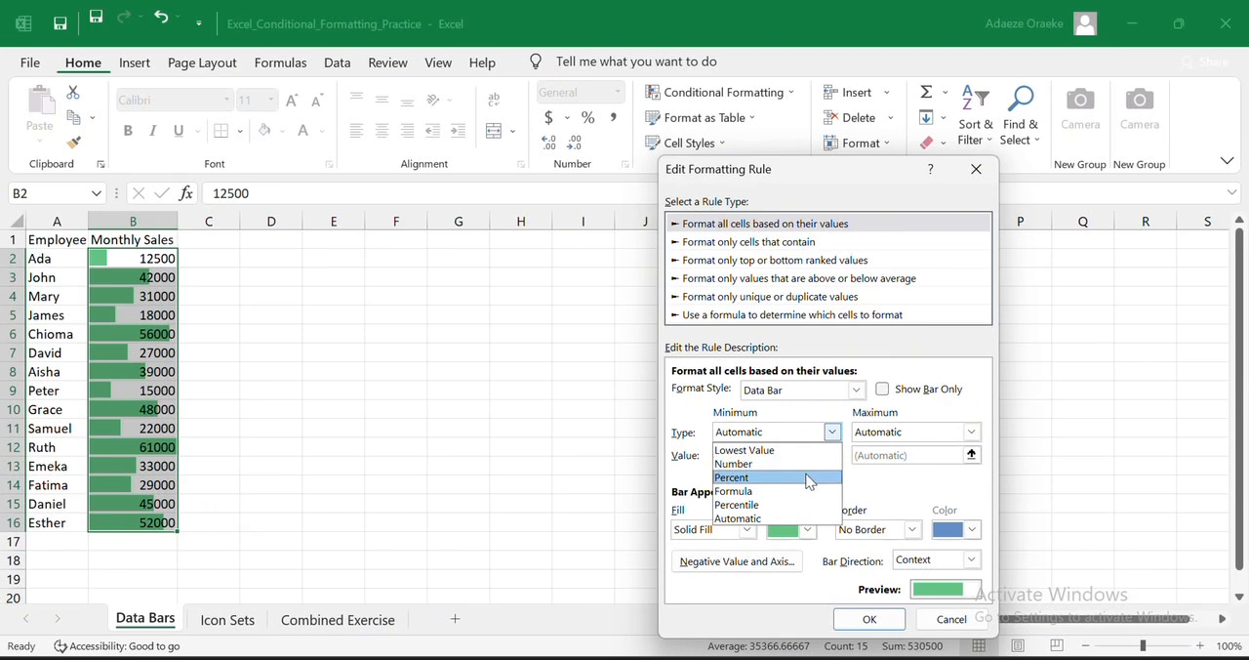
left_click(808, 466)
left_click(786, 457)
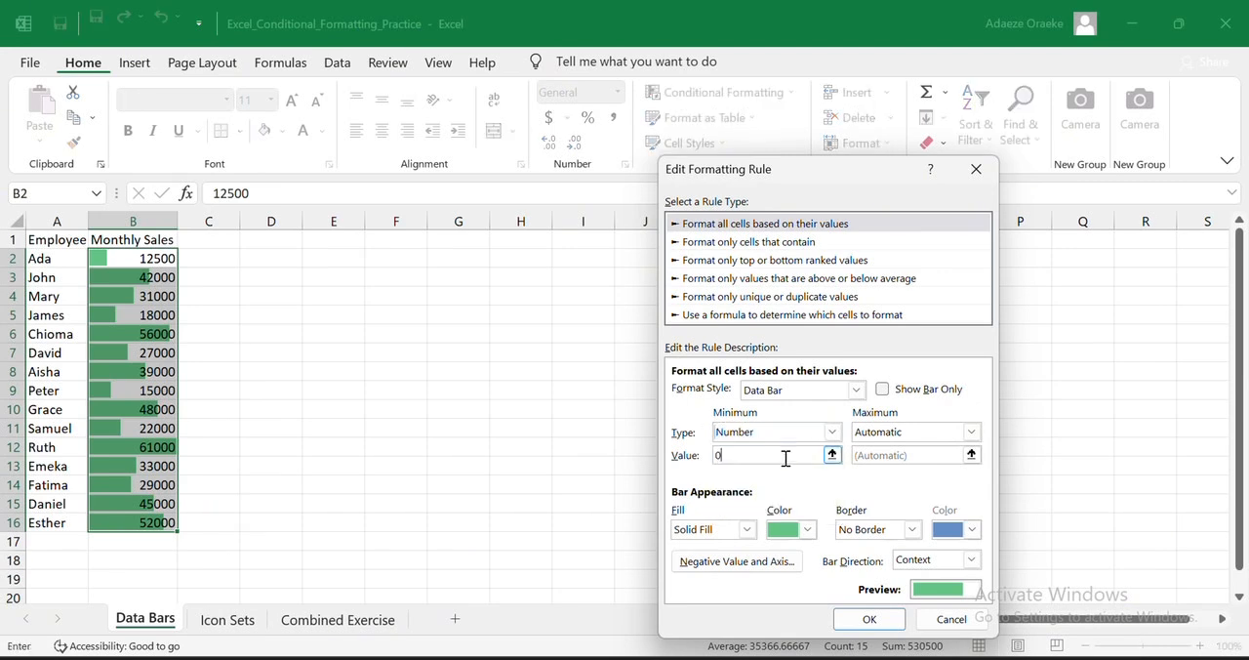
type("0")
key("Return")
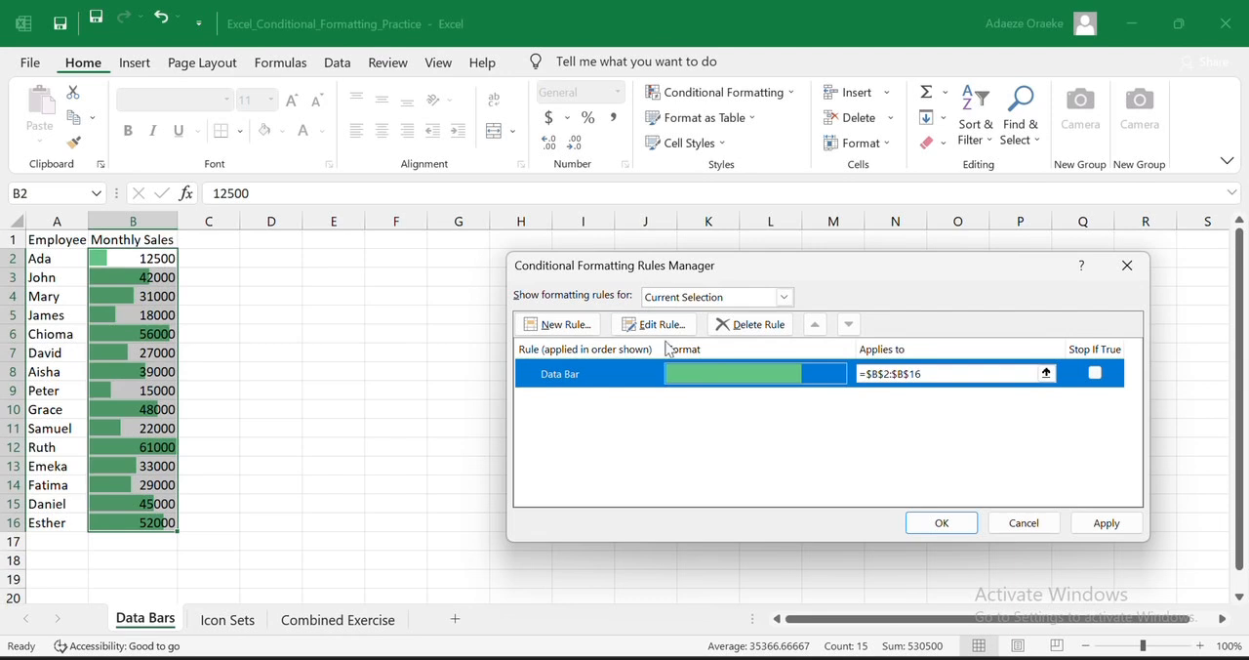
- Reopen the data bar rule for editing and set its maximum to the Number type with a value of 100000
left_click(654, 324)
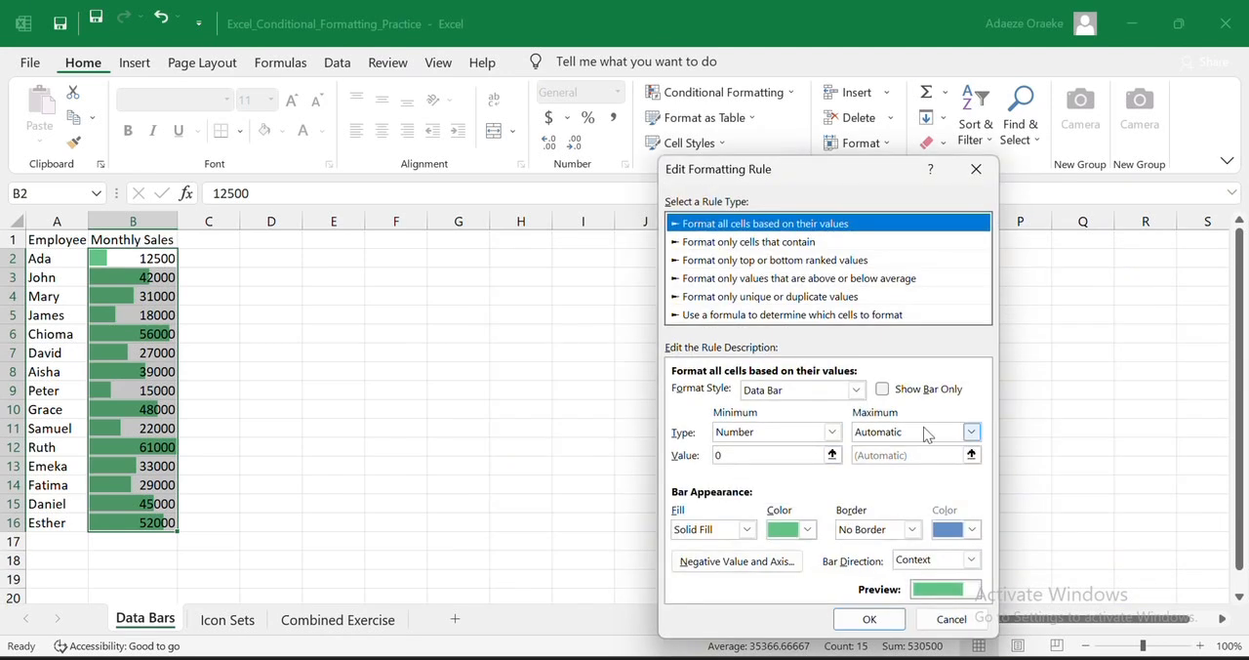
left_click(971, 431)
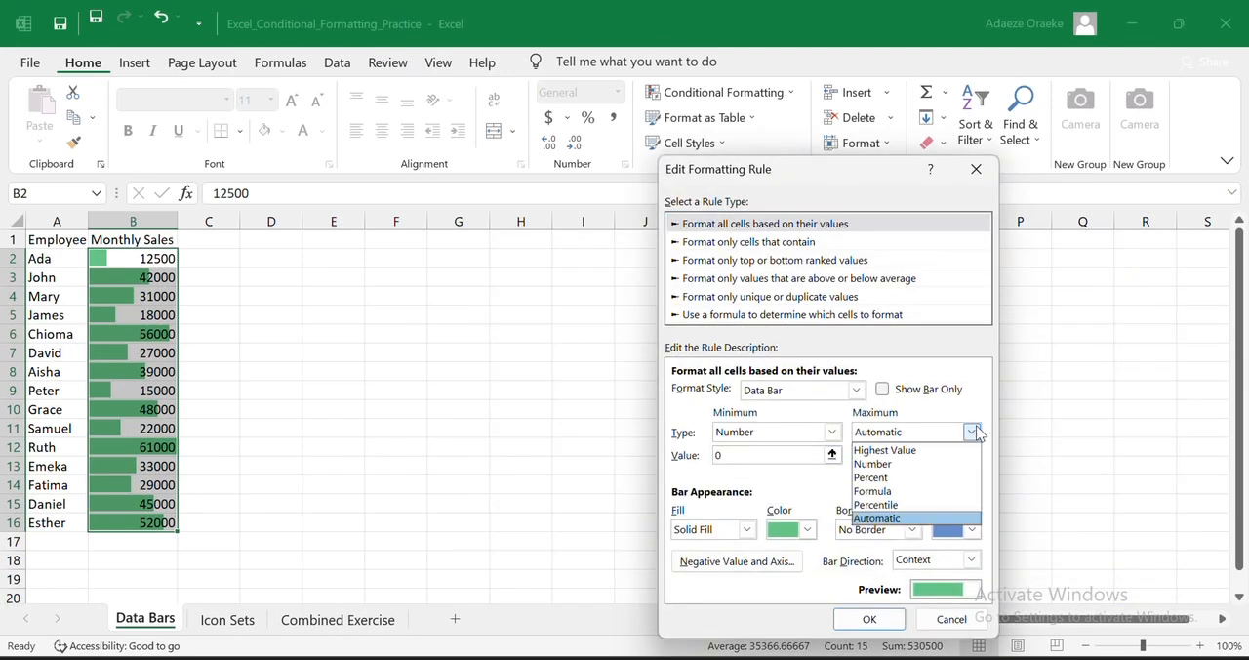
left_click(896, 464)
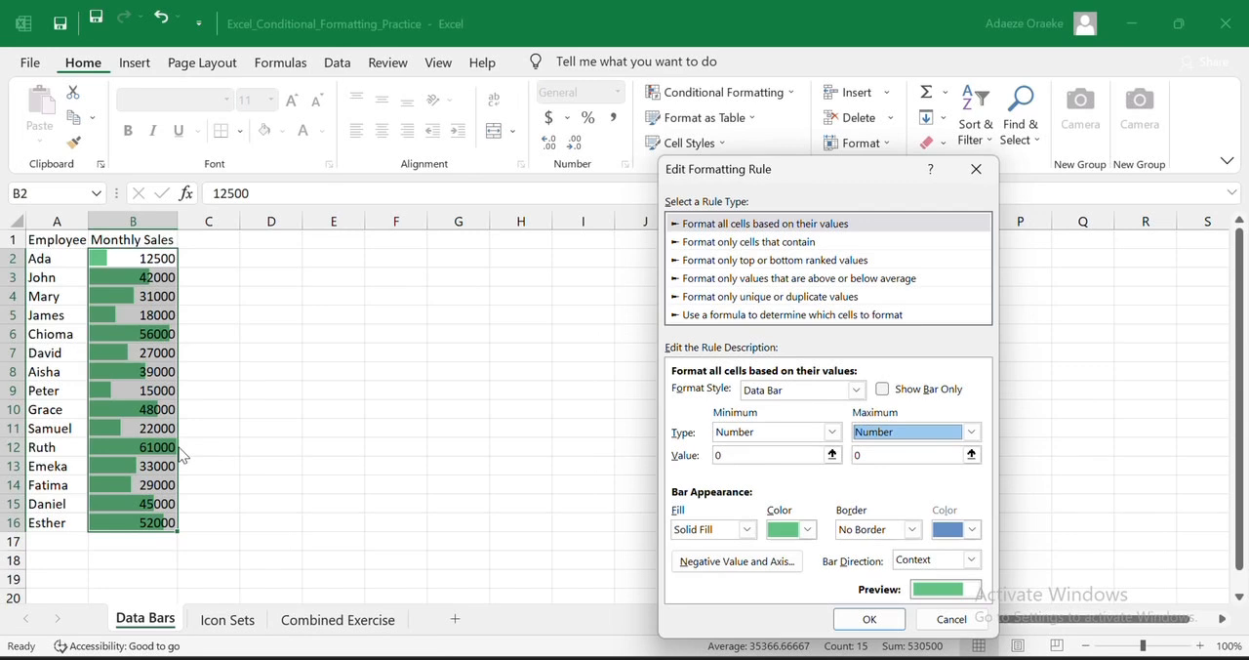
left_click(891, 457)
key("BackSpace")
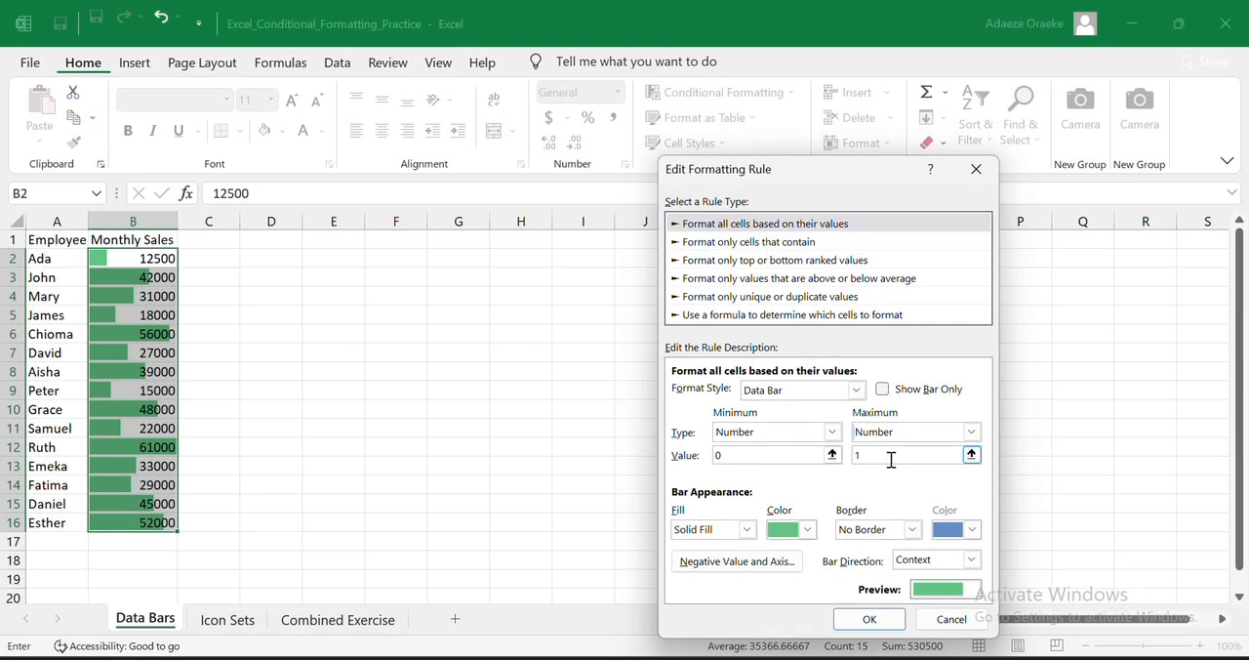
type("100000")
- Set the data bar fill color to the standard orange and choose No Border
left_click(804, 532)
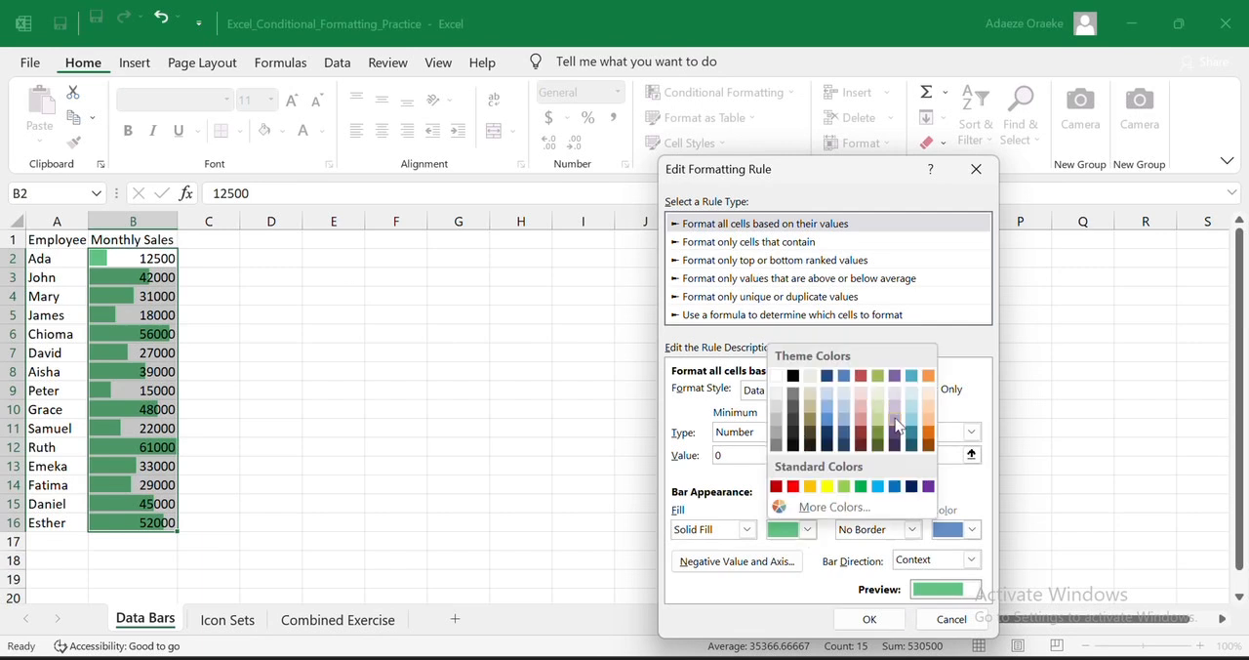
left_click(810, 487)
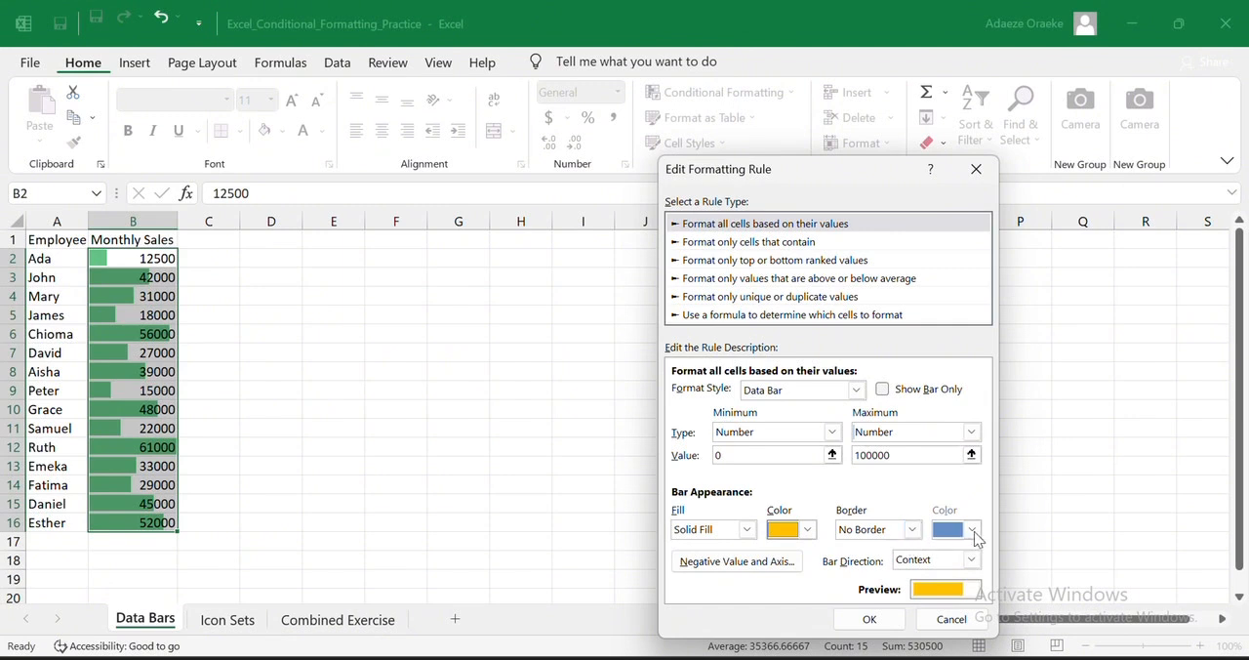
left_click(909, 529)
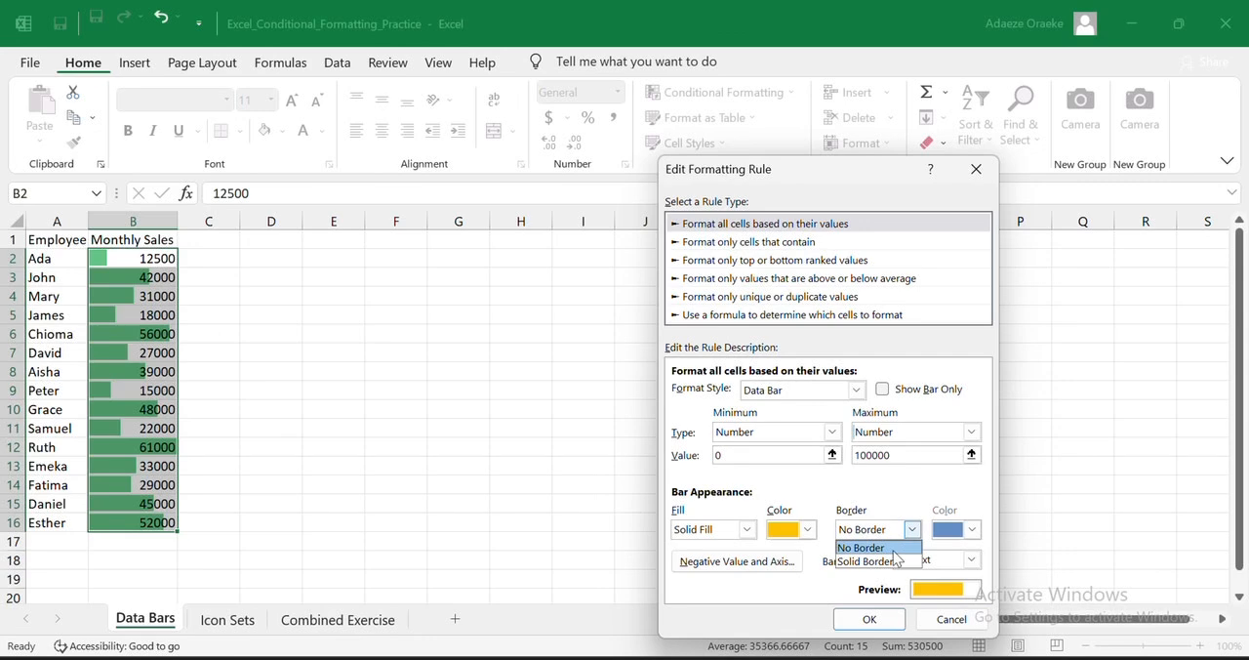
left_click(890, 549)
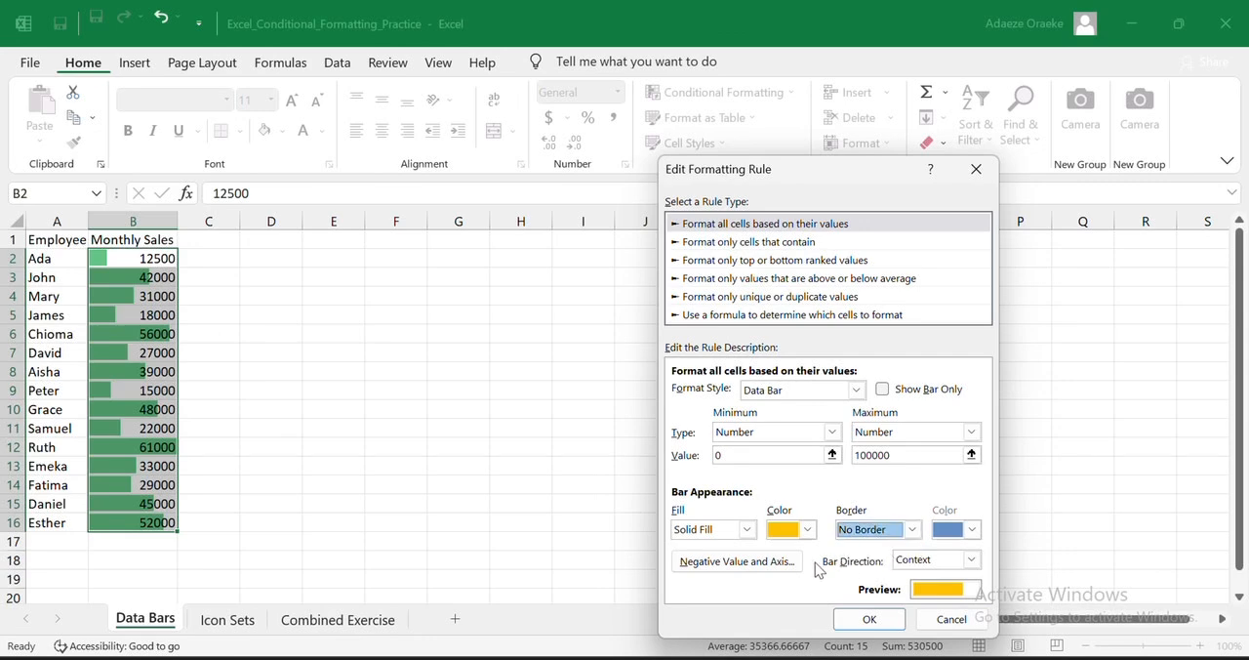
- Review the data bar rule's negative value and axis settings and its available bar direction options
left_click(734, 563)
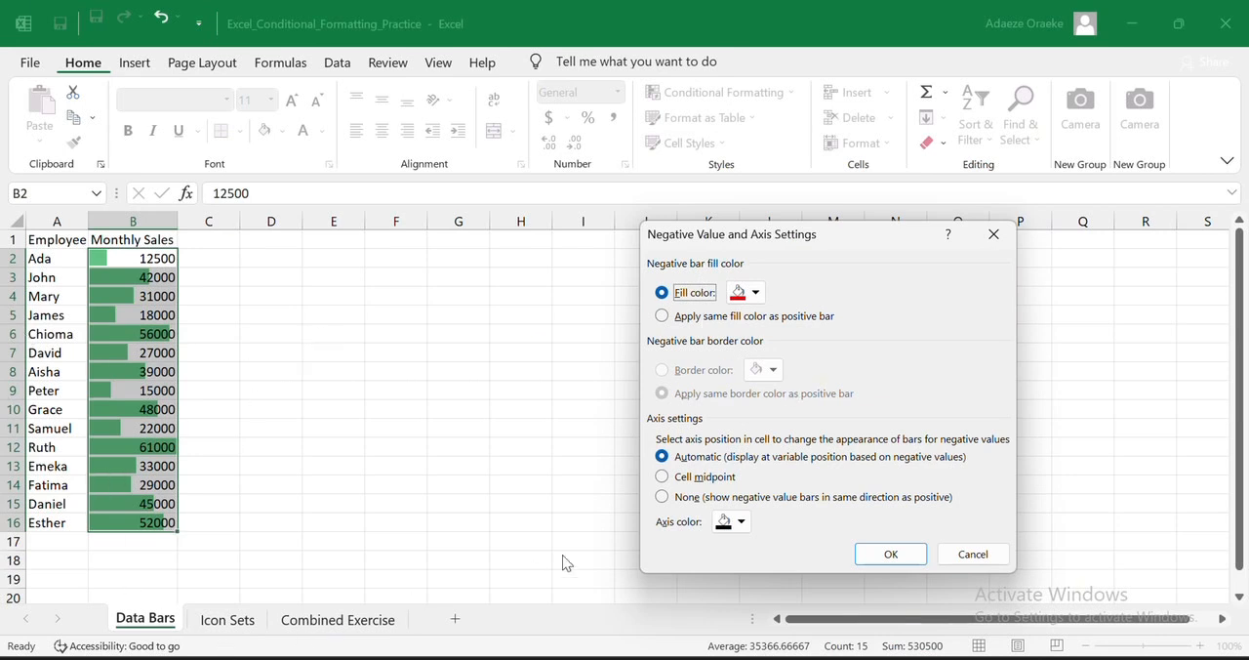
left_click(994, 236)
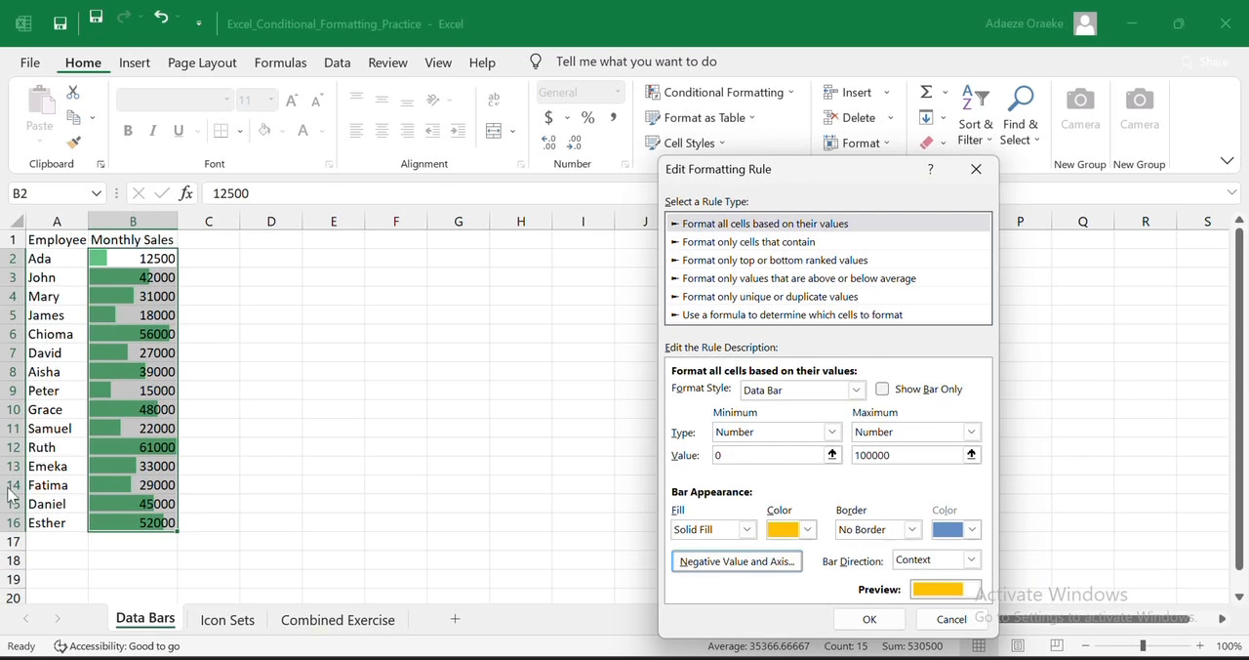
left_click(971, 560)
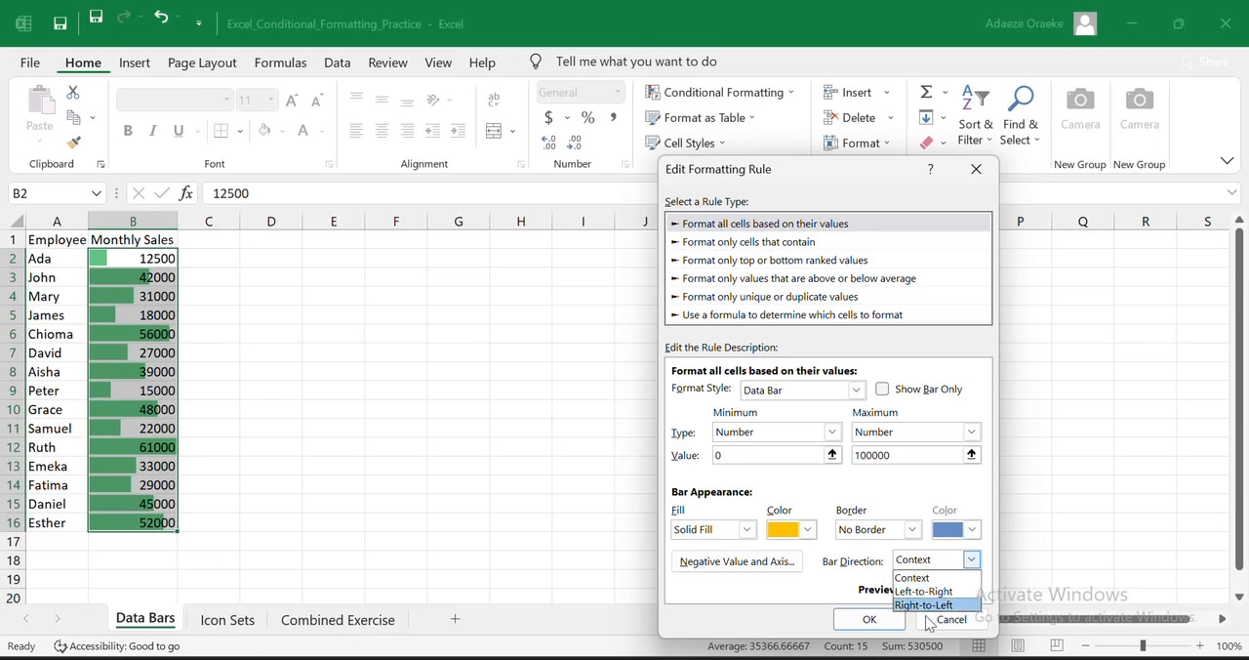
left_click(883, 588)
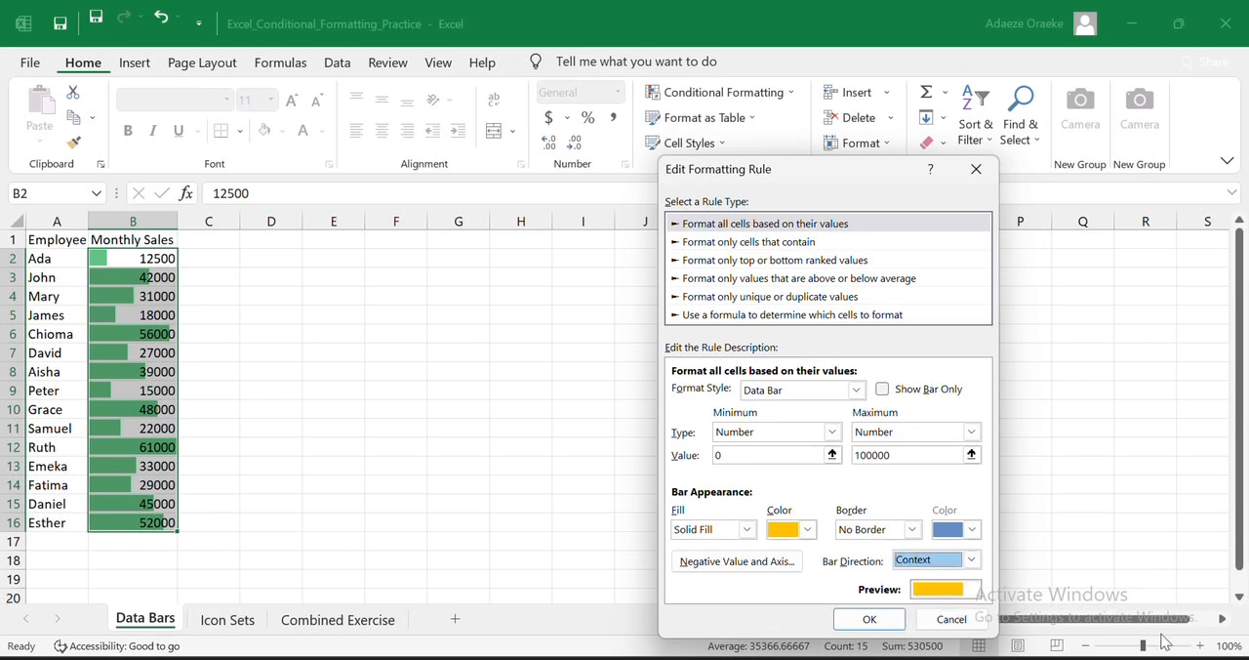
- Apply the edited data bar rule to the Monthly Sales values and close the rules manager
left_click(873, 620)
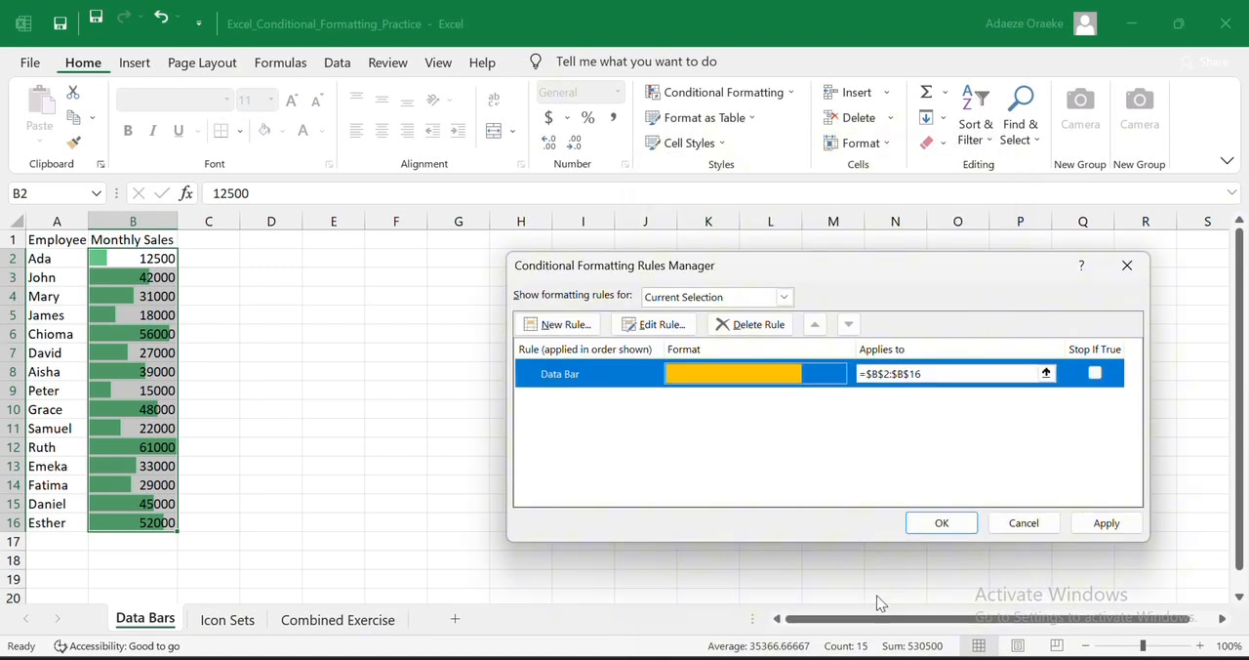
left_click(1121, 533)
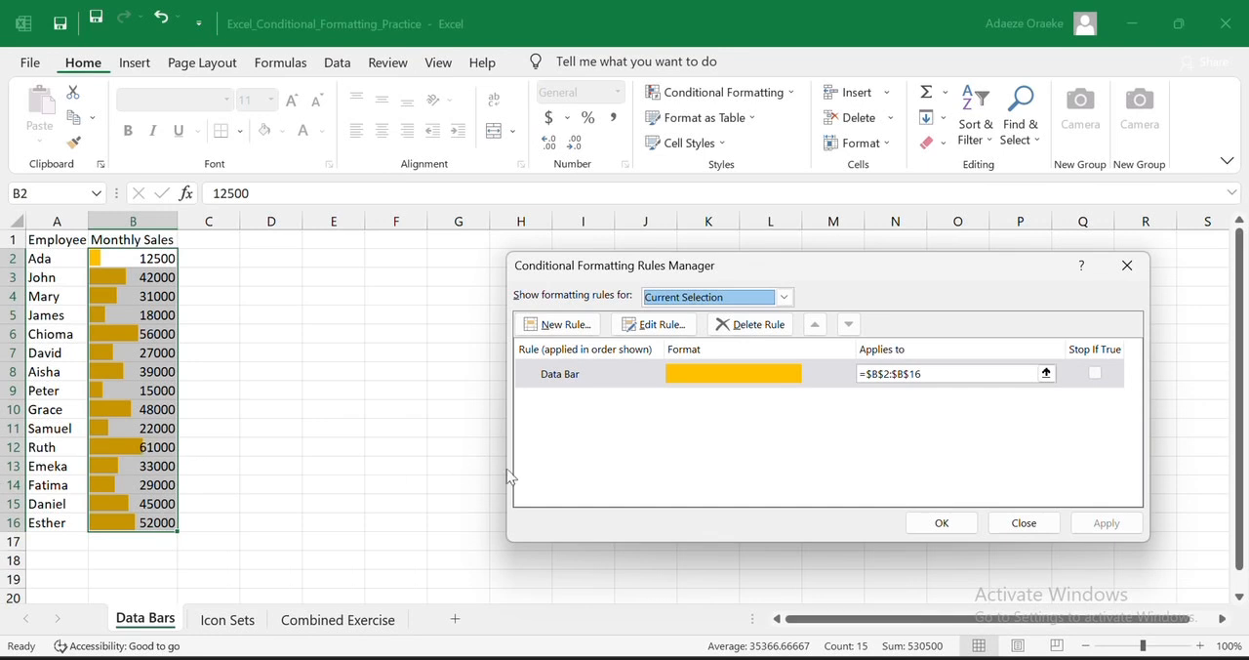
left_click(952, 526)
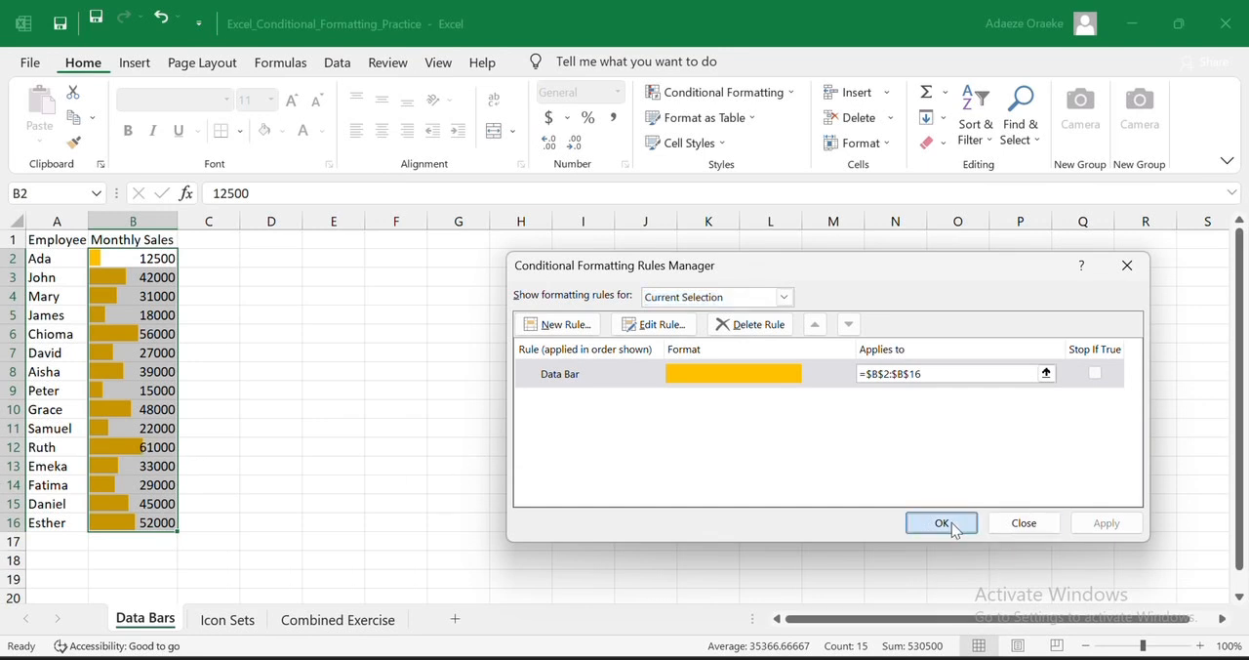
left_click(536, 476)
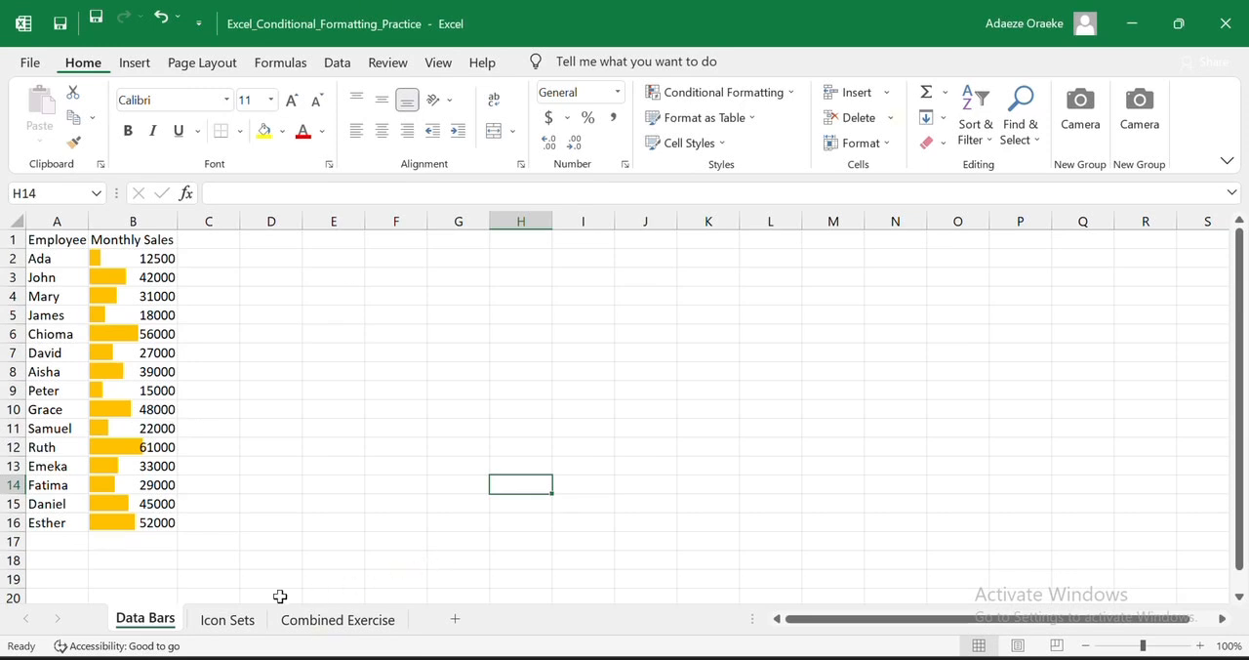
- On the Icon Sets sheet, autofit the Performance Score column
left_click(217, 621)
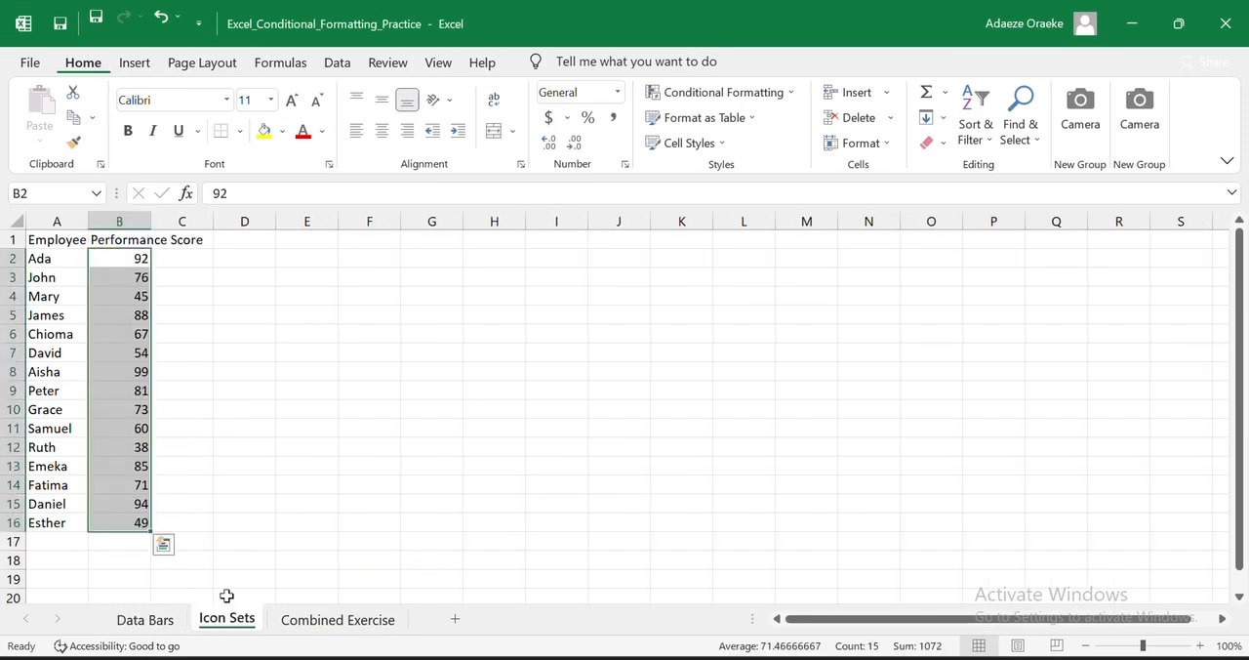
left_click(242, 505)
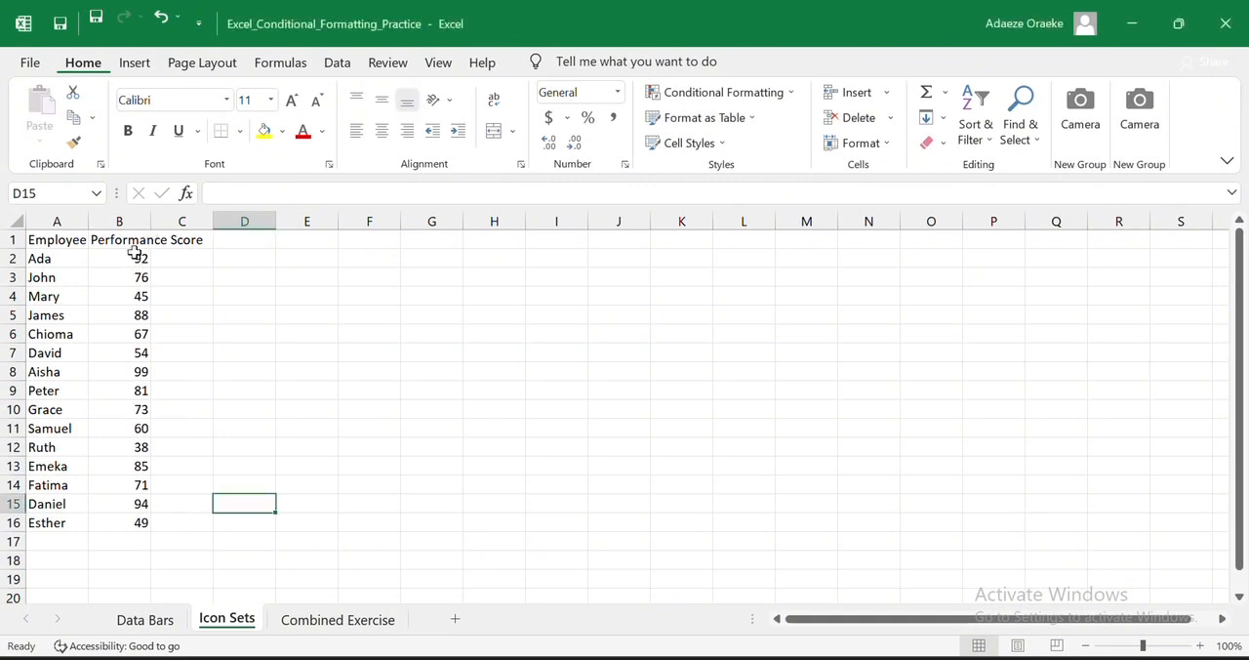
double_click(149, 223)
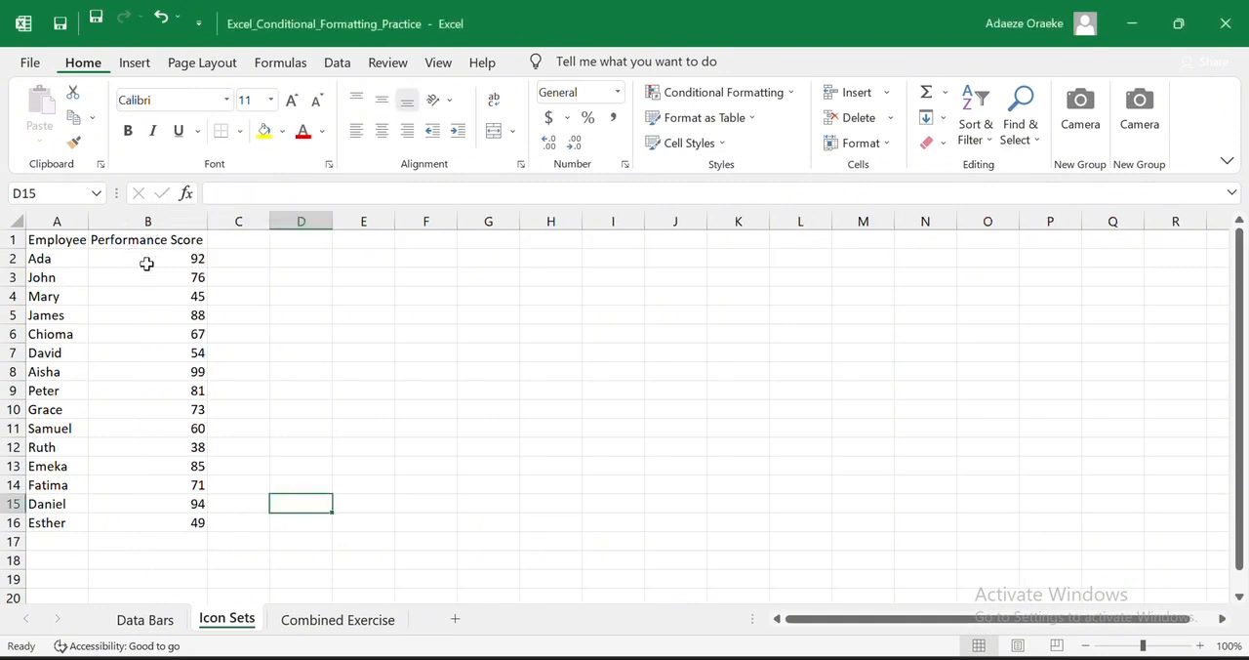
- Apply the 3 Traffic Lights (Unrimmed) icon set to the performance scores in B2:B16
left_click(149, 261)
left_click_drag(150, 260, 189, 522)
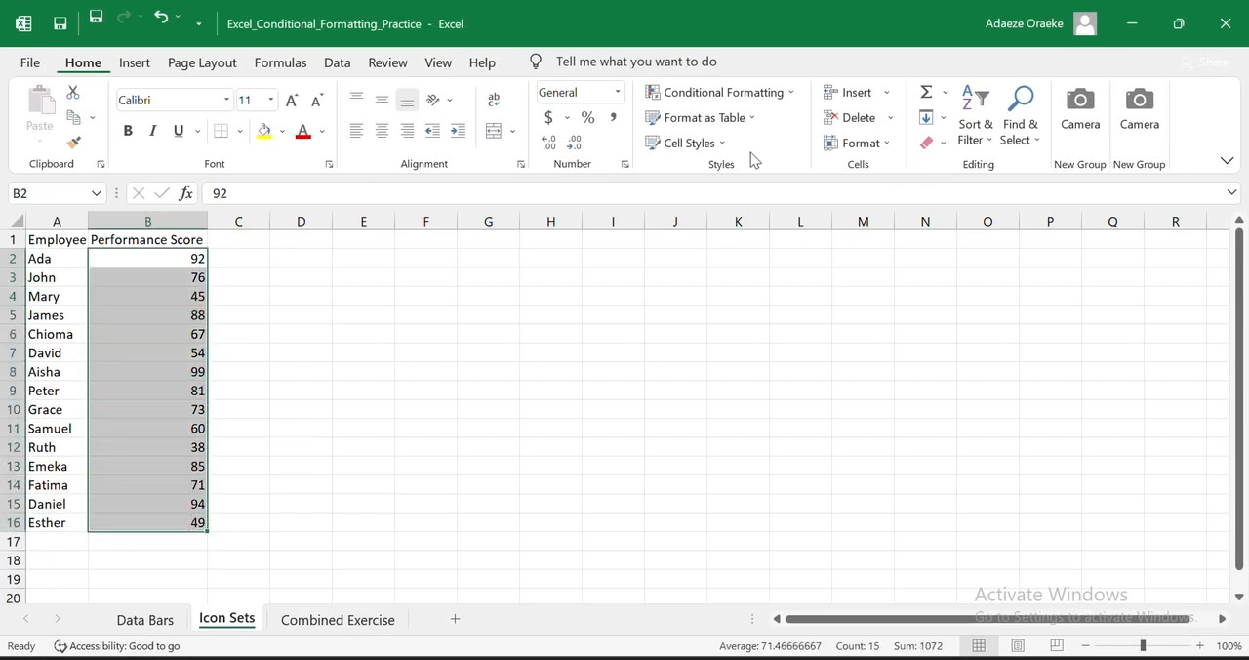
left_click(786, 94)
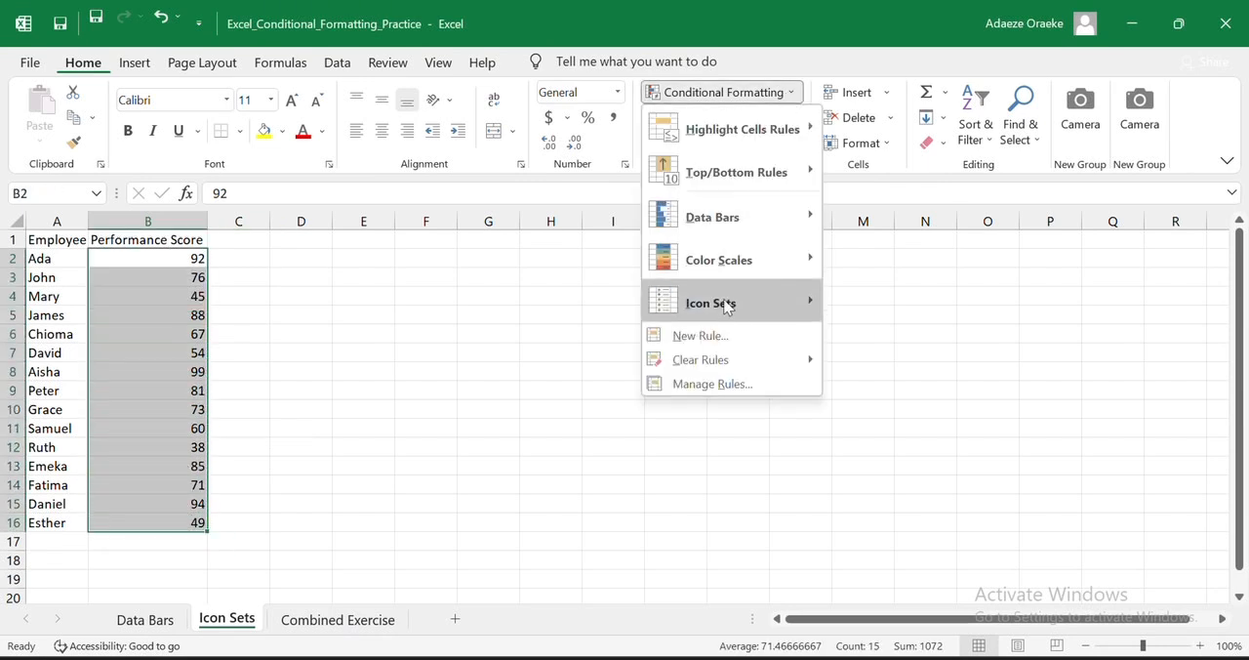
mouse_move(750, 305)
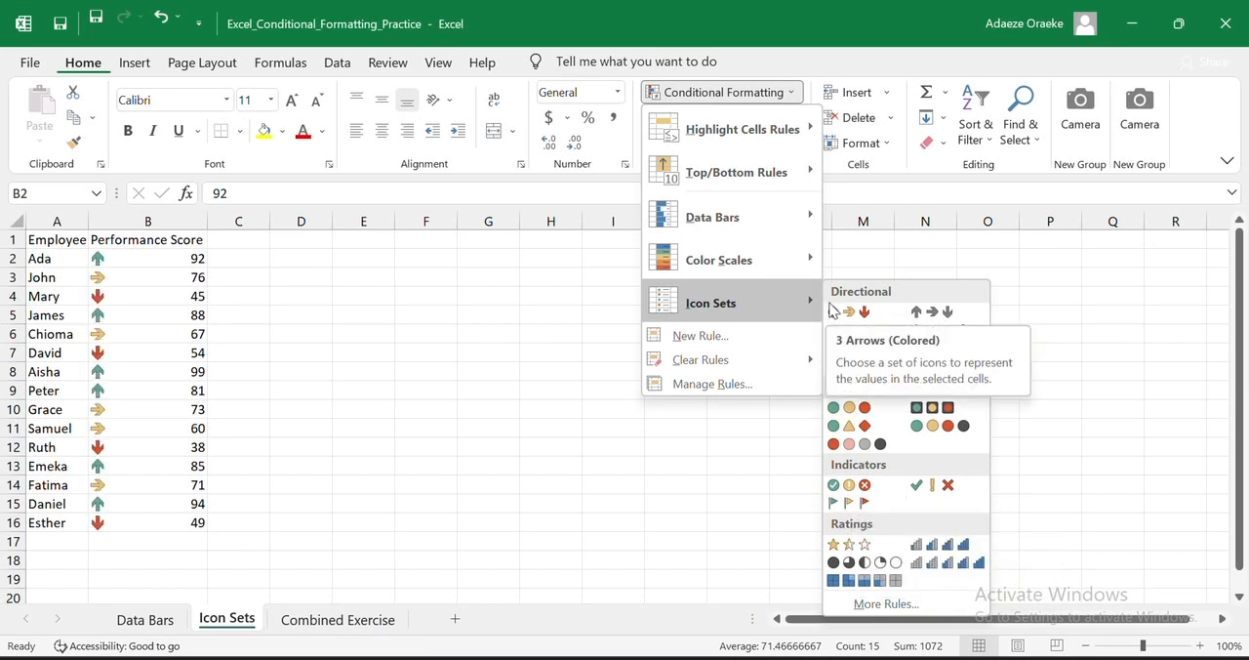
left_click(859, 414)
left_click(273, 355)
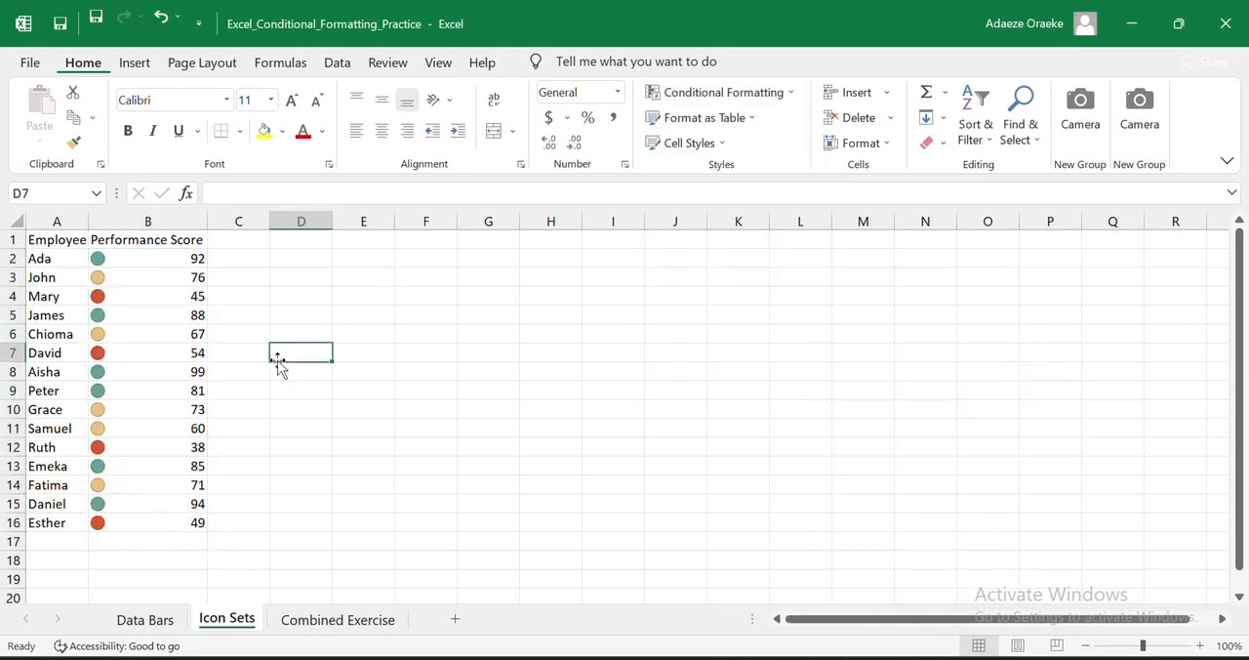
- Edit the icon set rule on B2:B16 and set the green icon's threshold to 70 percent
left_click(138, 253)
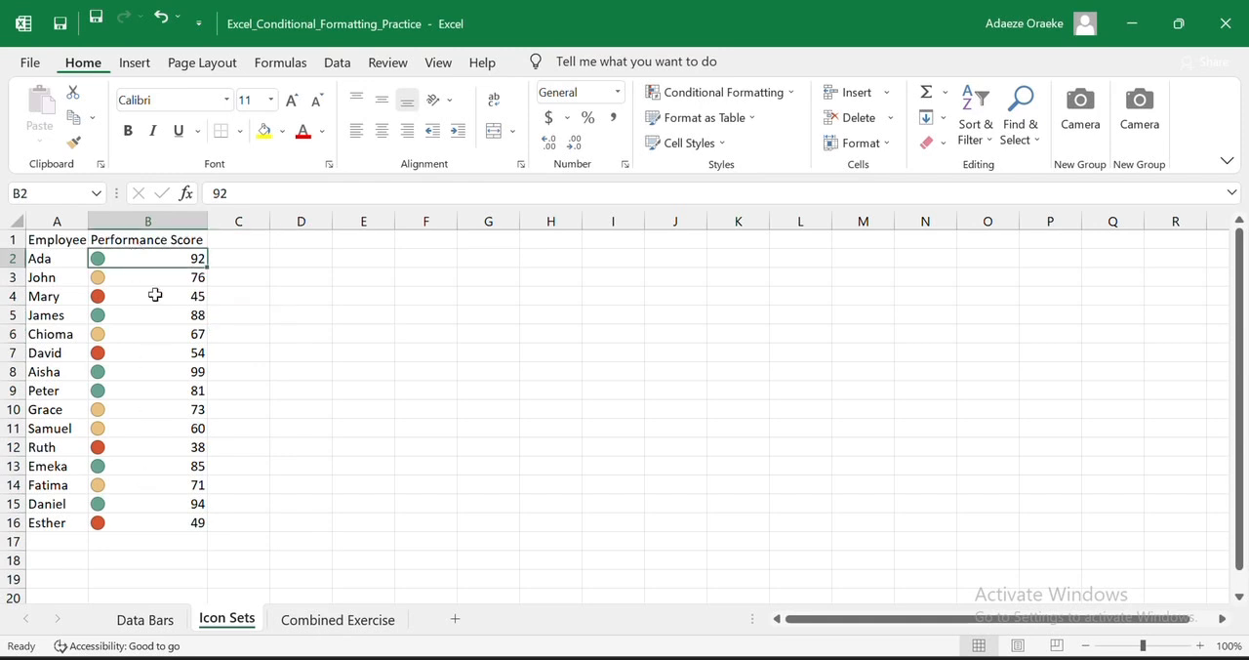
left_click_drag(154, 255, 154, 520)
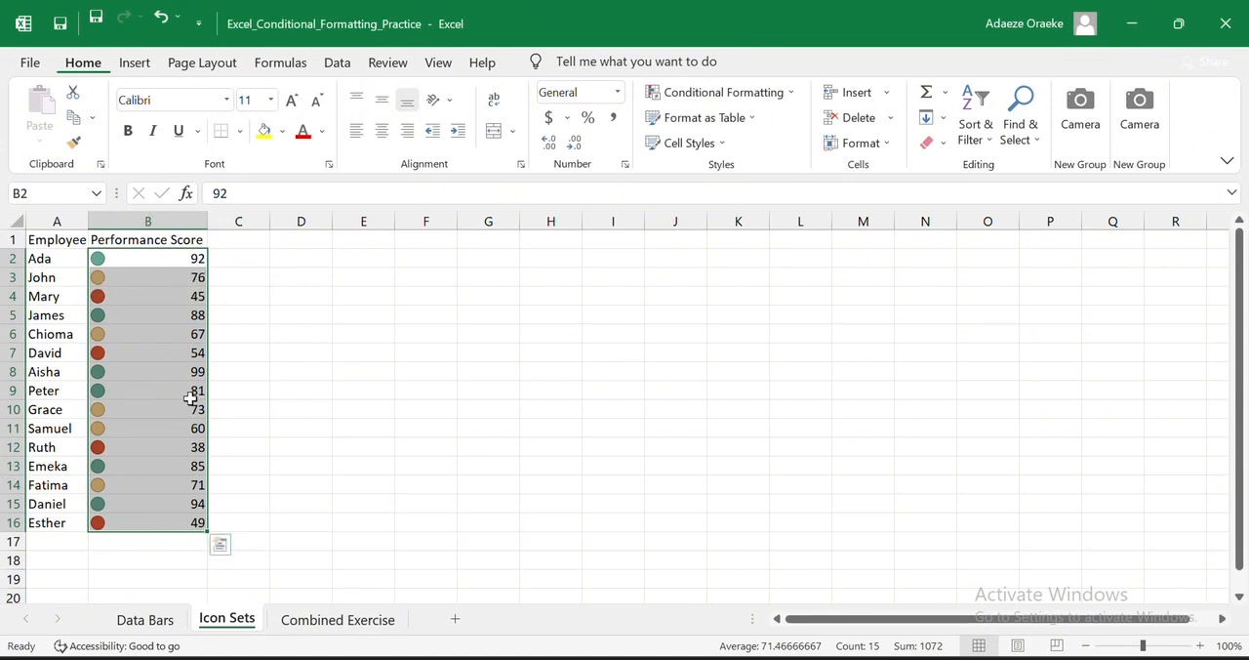
left_click(781, 94)
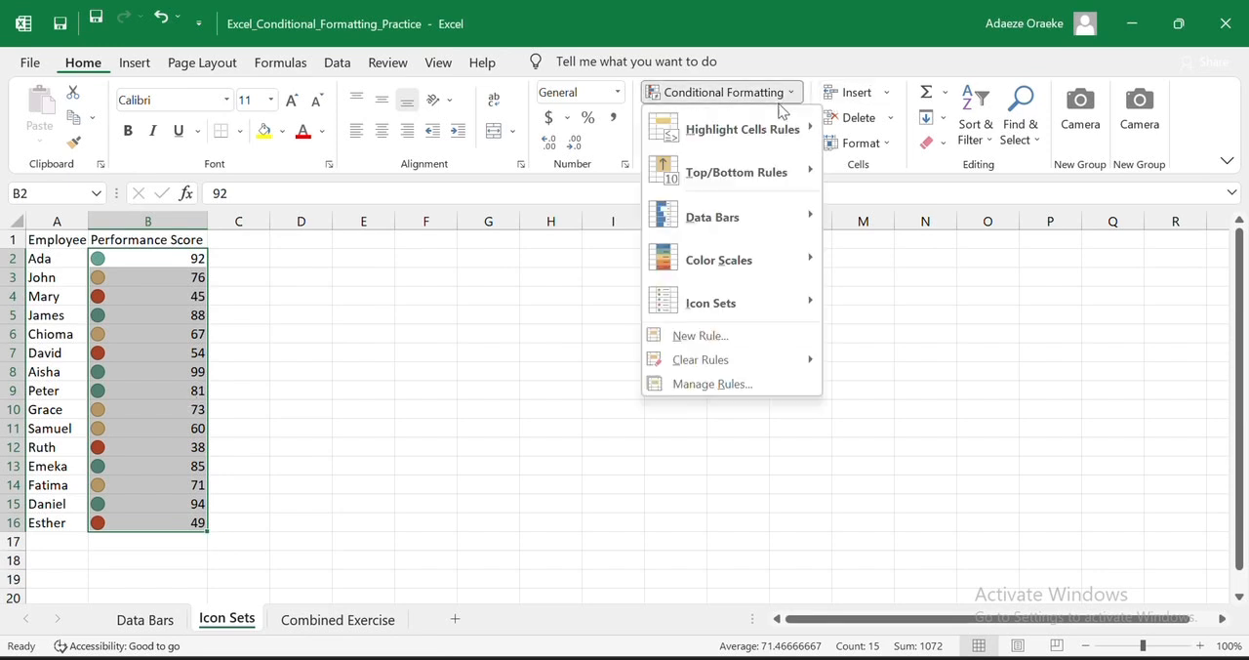
left_click(707, 382)
left_click(687, 324)
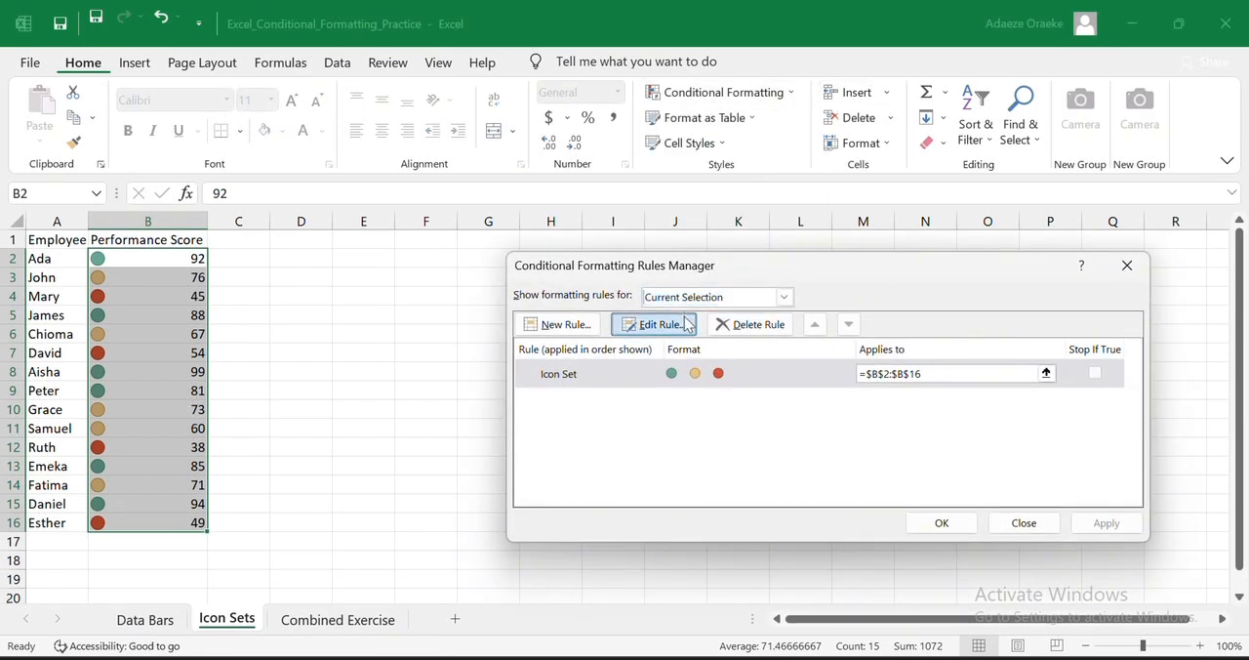
left_click(880, 499)
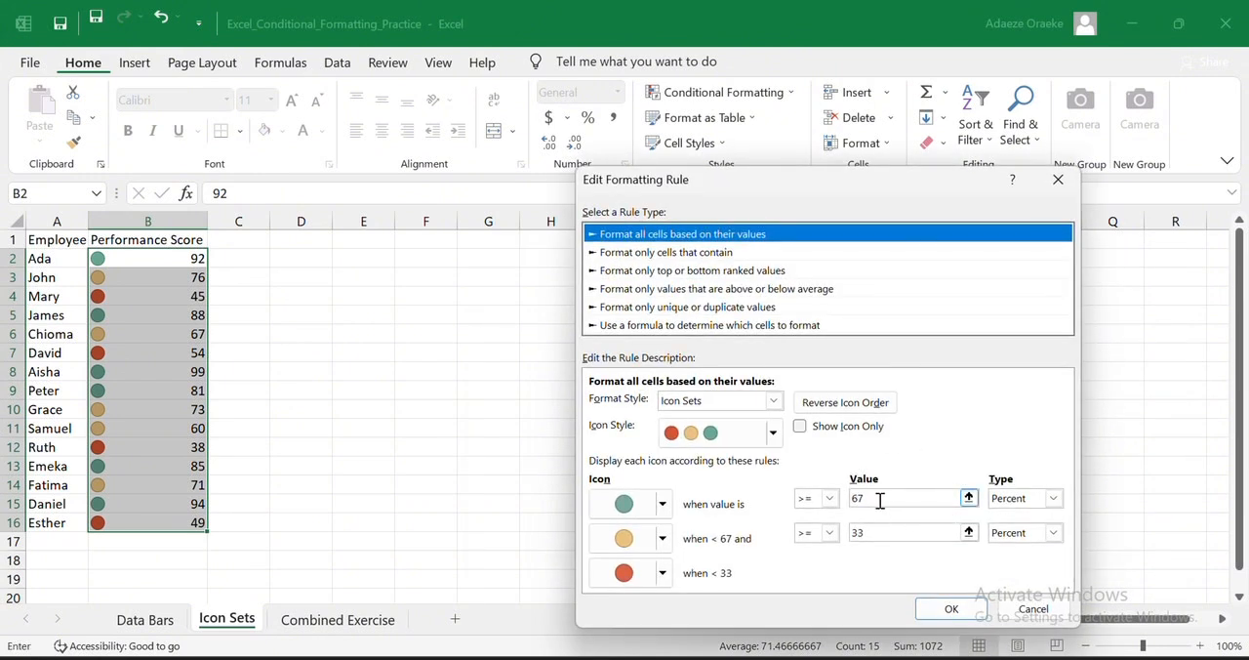
key("BackSpace")
key("BackSpace")
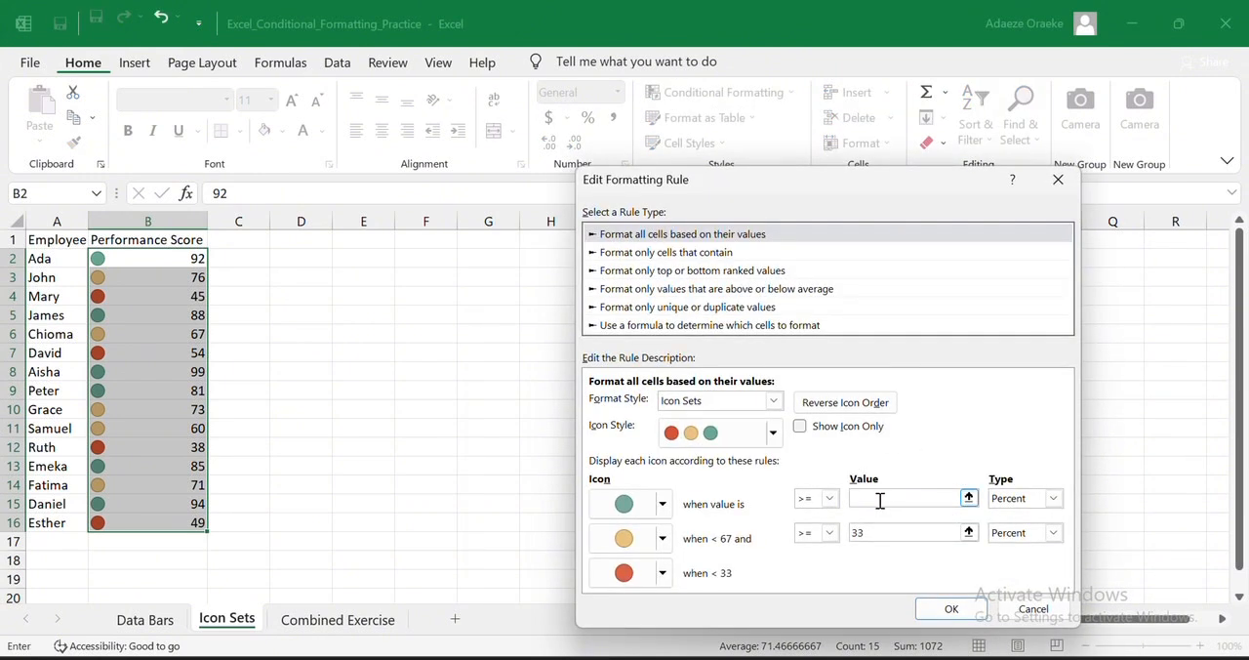
type("70")
- Set the yellow icon's threshold to 49 percent and apply the edited icon set rule to the scores
left_click(881, 531)
key("BackSpace")
key("BackSpace")
type("49")
left_click(966, 609)
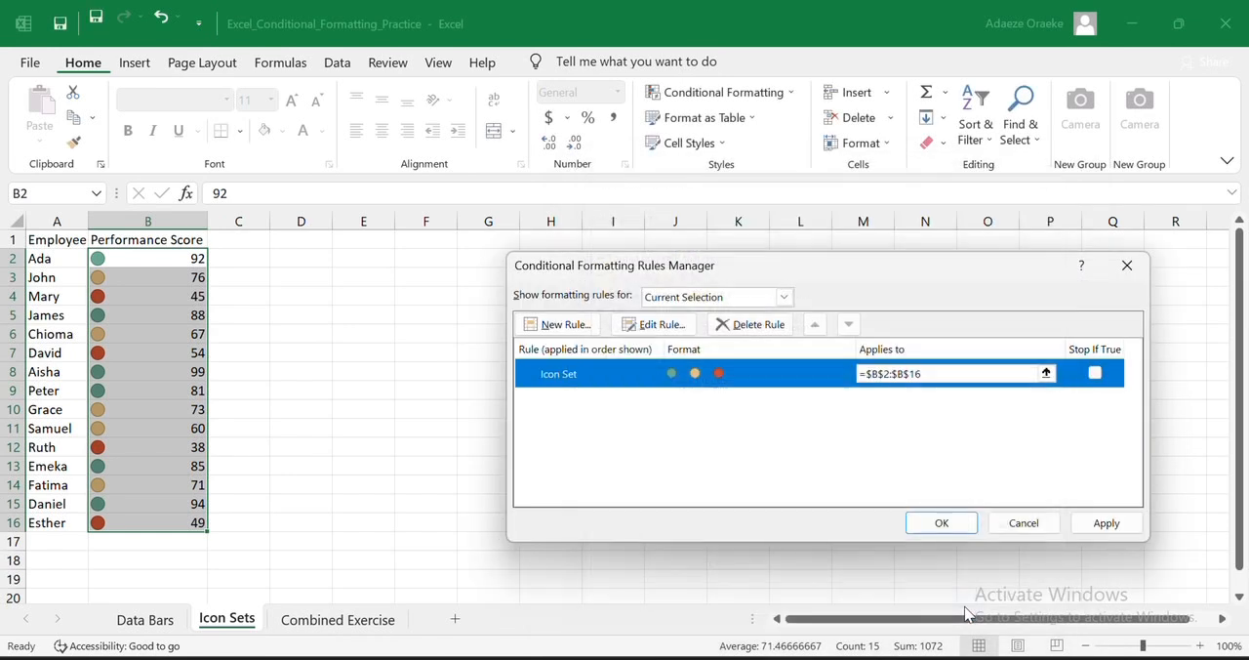
left_click(1094, 525)
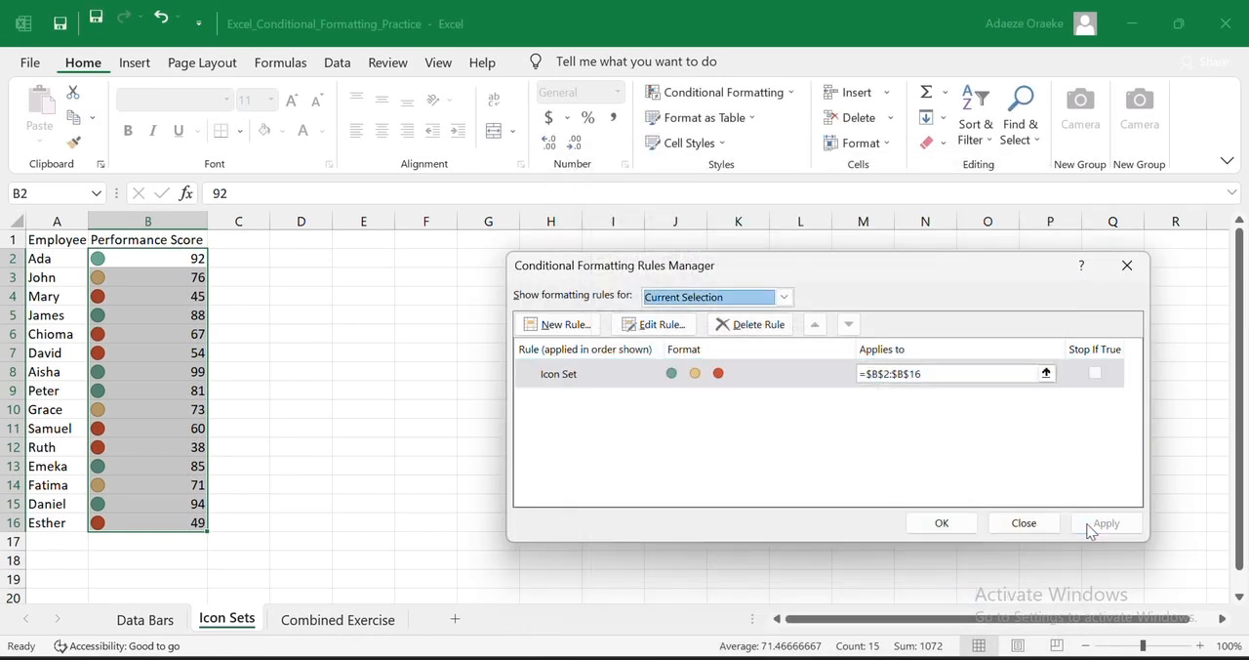
left_click(942, 531)
left_click(522, 400)
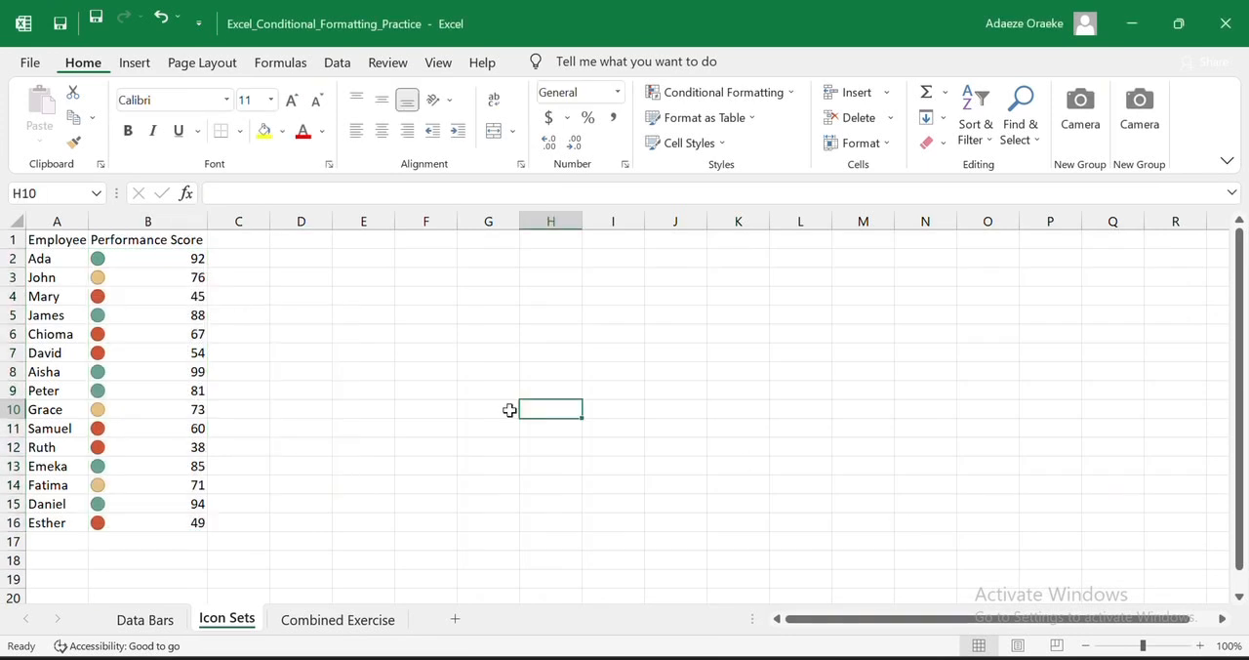
- On the Combined Exercise sheet, widen the Salesperson, Monthly Sales and Achievement % columns to fit their headers
left_click(363, 623)
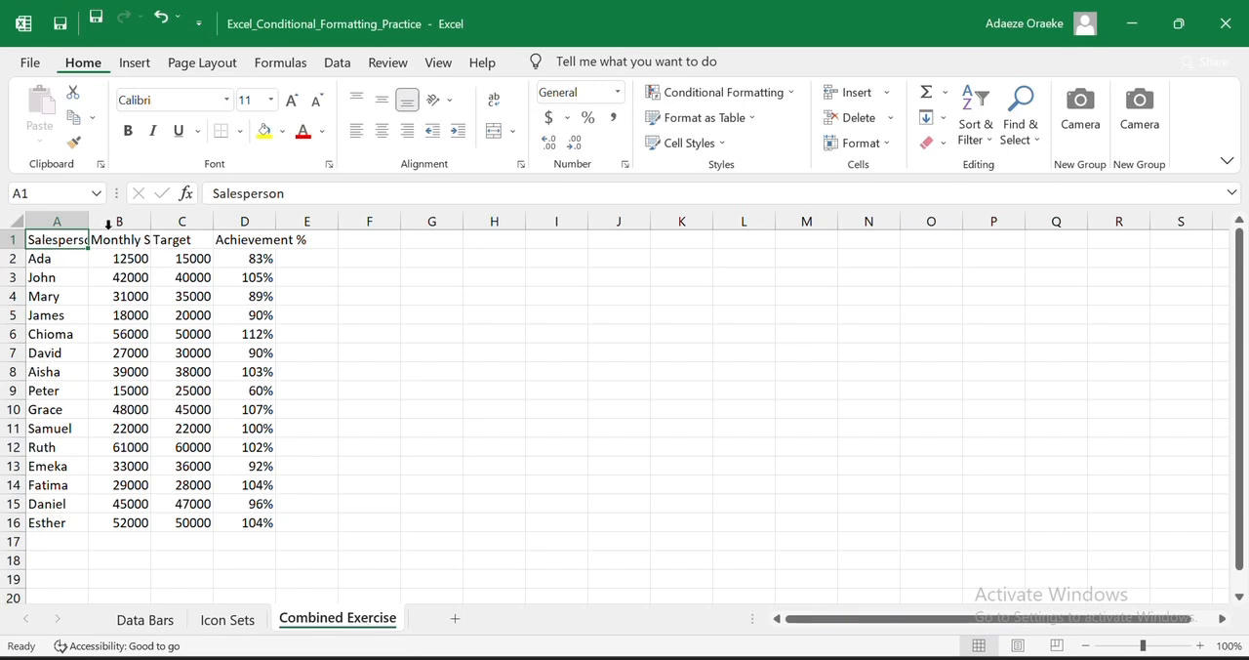
left_click_drag(152, 225, 176, 226)
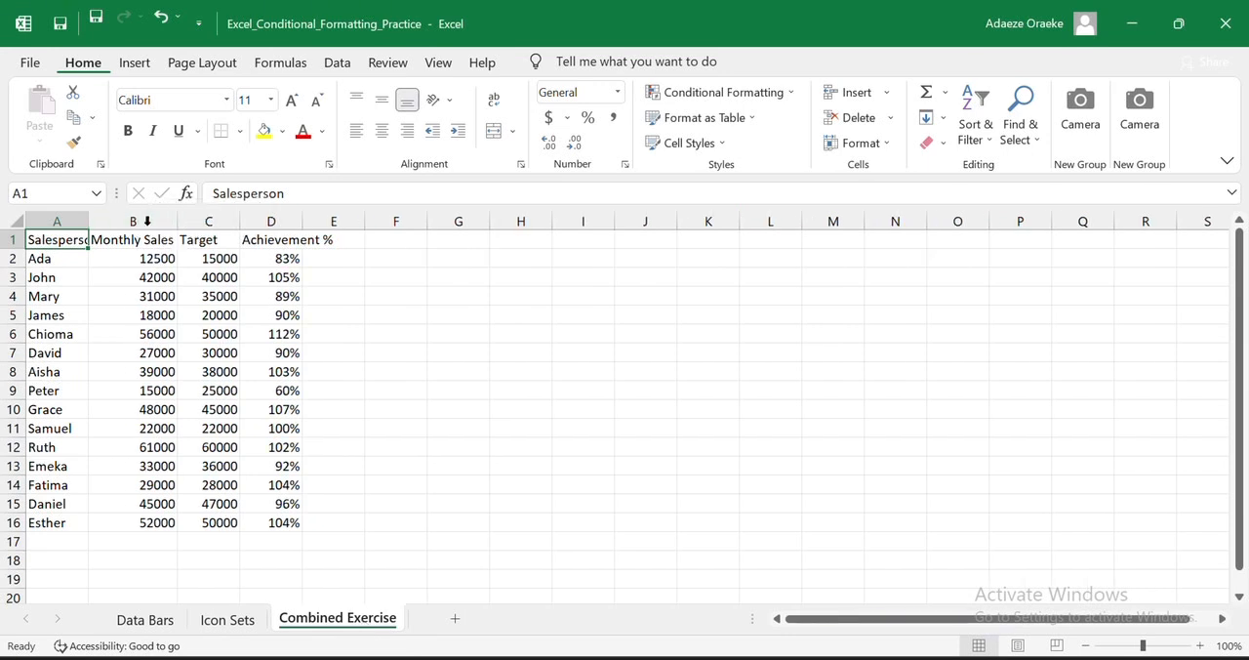
double_click(89, 222)
left_click_drag(256, 228, 333, 223)
left_click(172, 261)
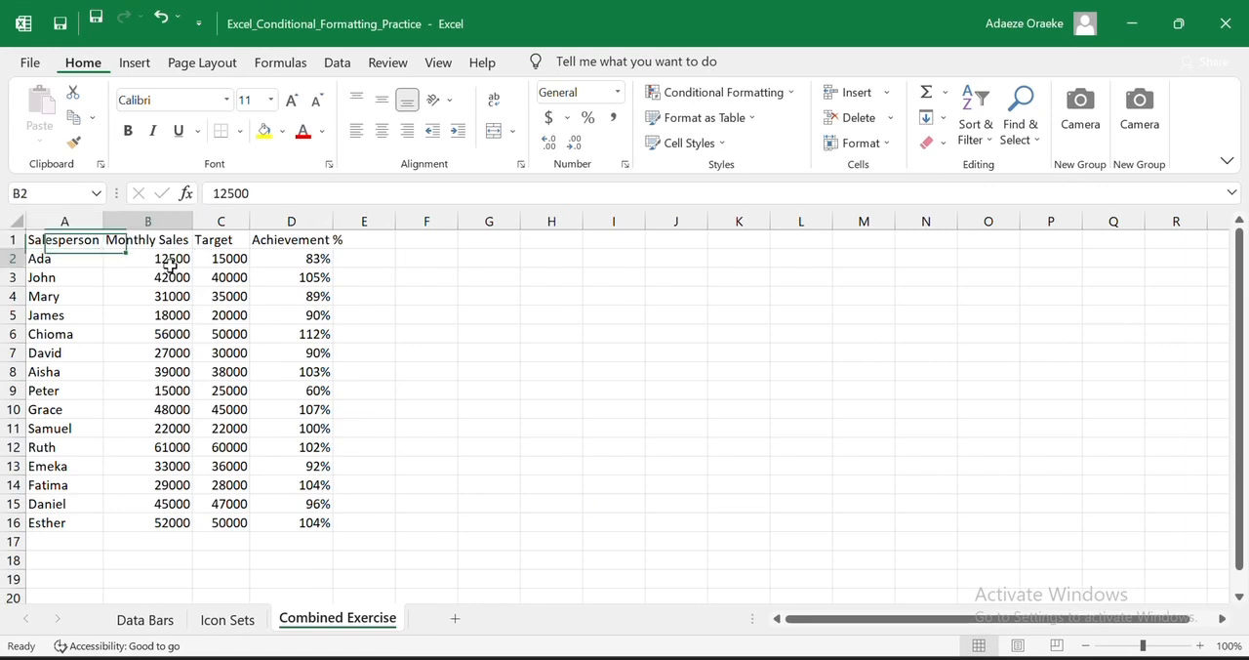
left_click(209, 263)
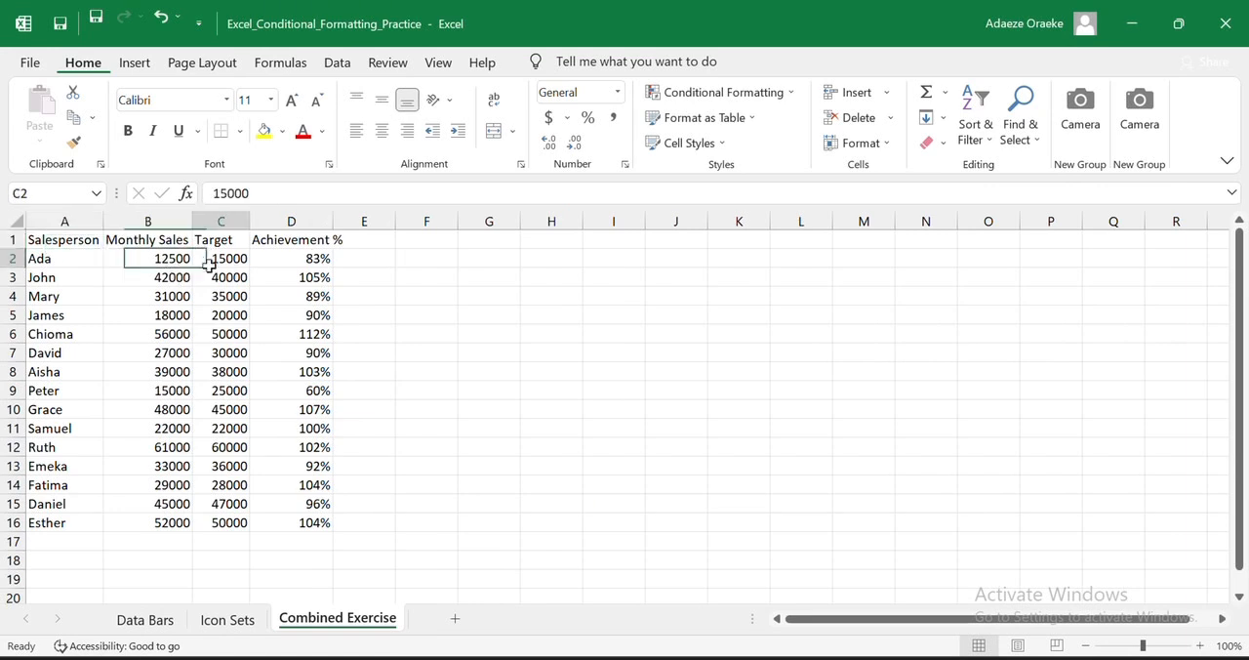
left_click(307, 263)
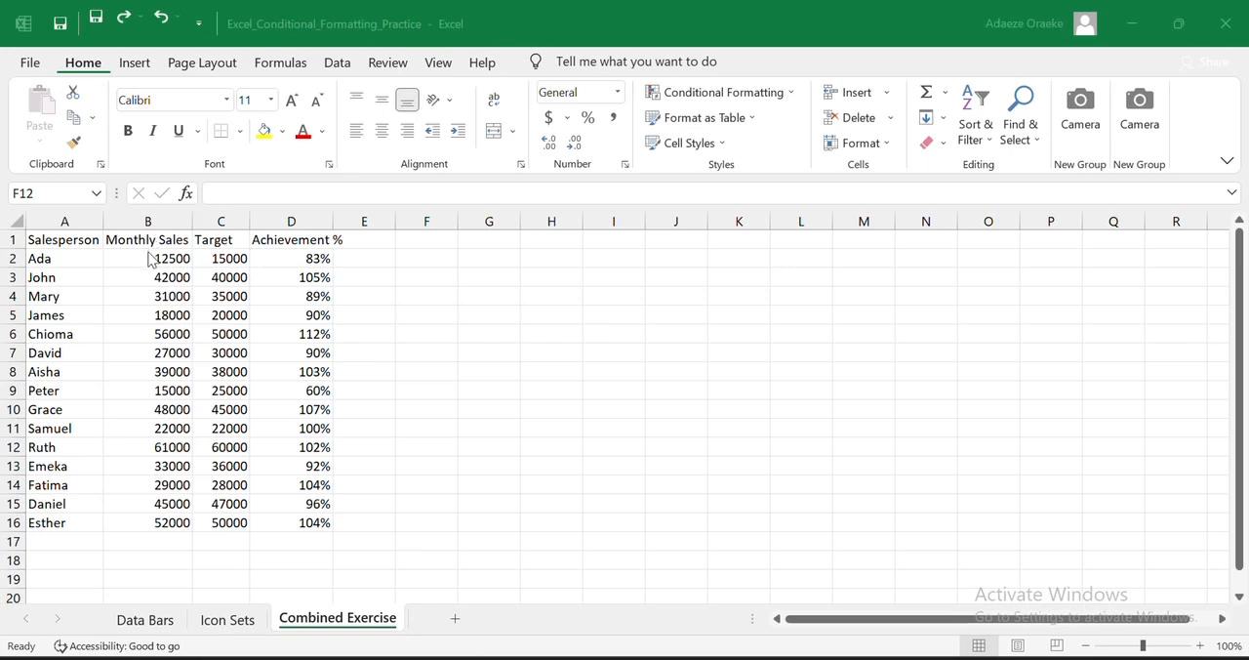
- Apply solid green data bars to the Monthly Sales values in B2:B16
left_click(159, 264)
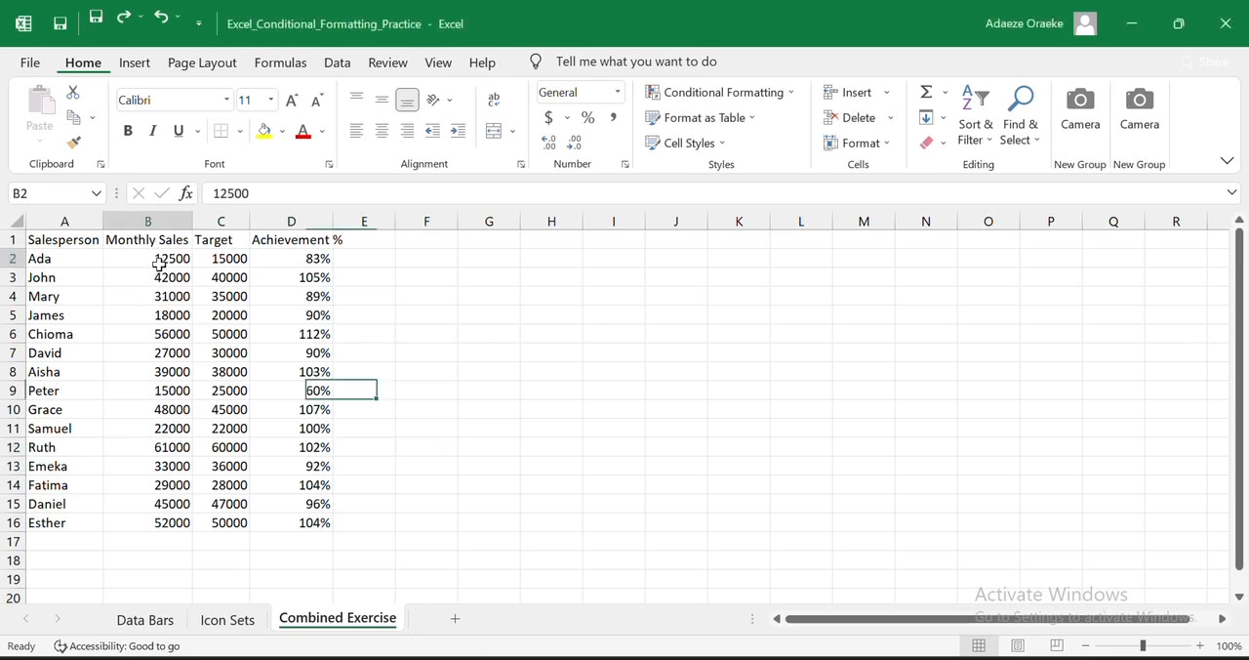
left_click_drag(159, 265, 167, 526)
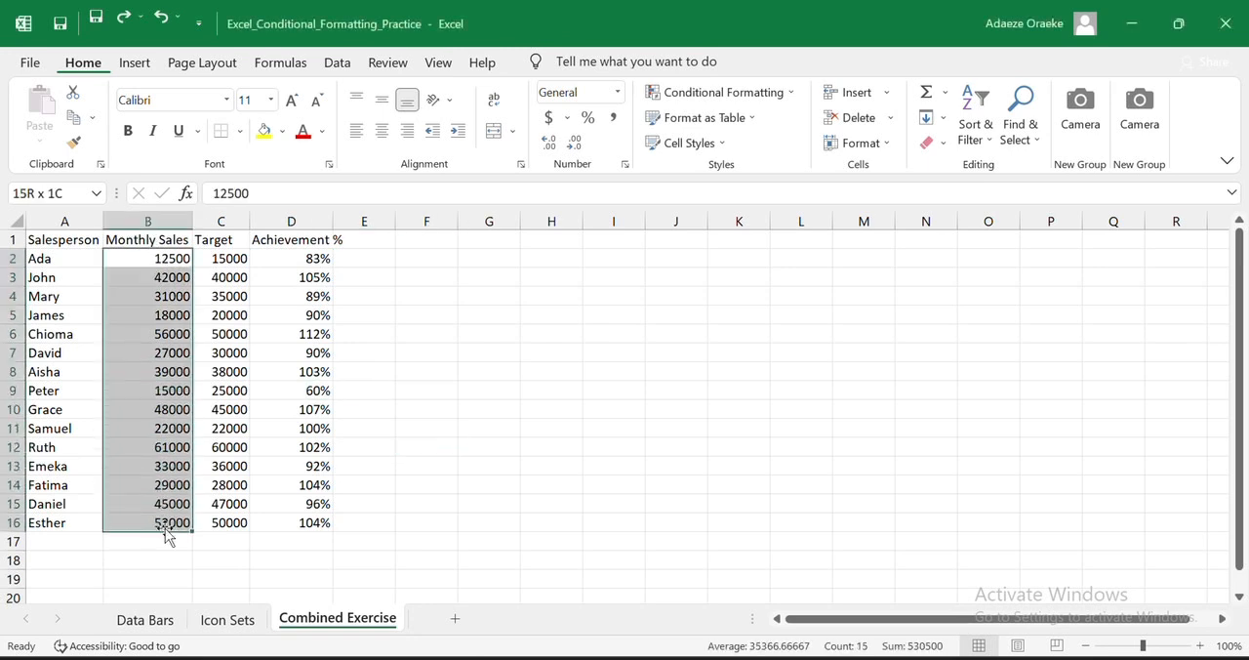
left_click(796, 93)
mouse_move(773, 205)
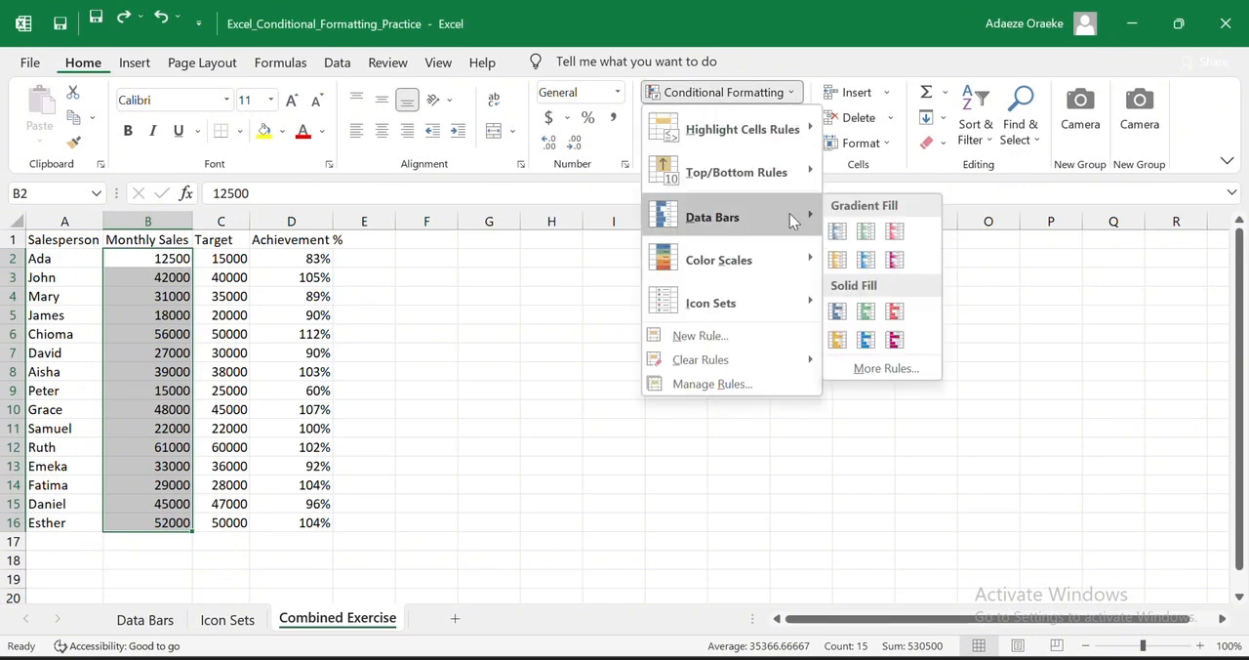
left_click(867, 312)
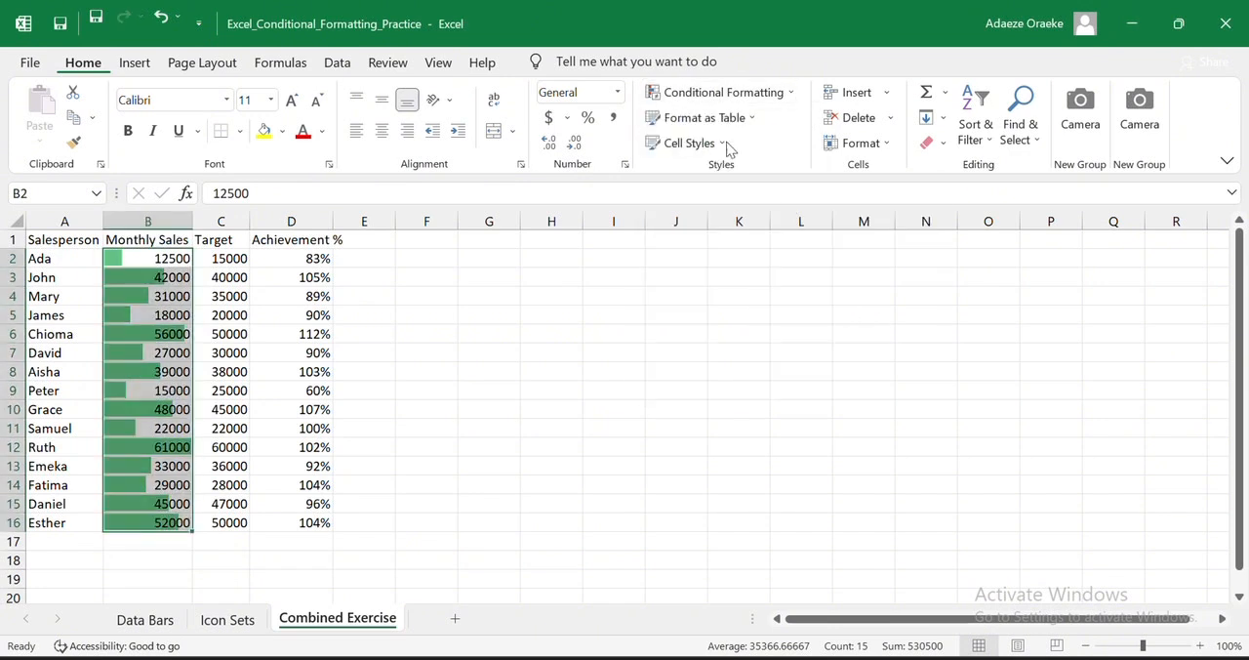
- Edit the Monthly Sales data bar rule and set its minimum to the Number type with value 0
left_click(769, 91)
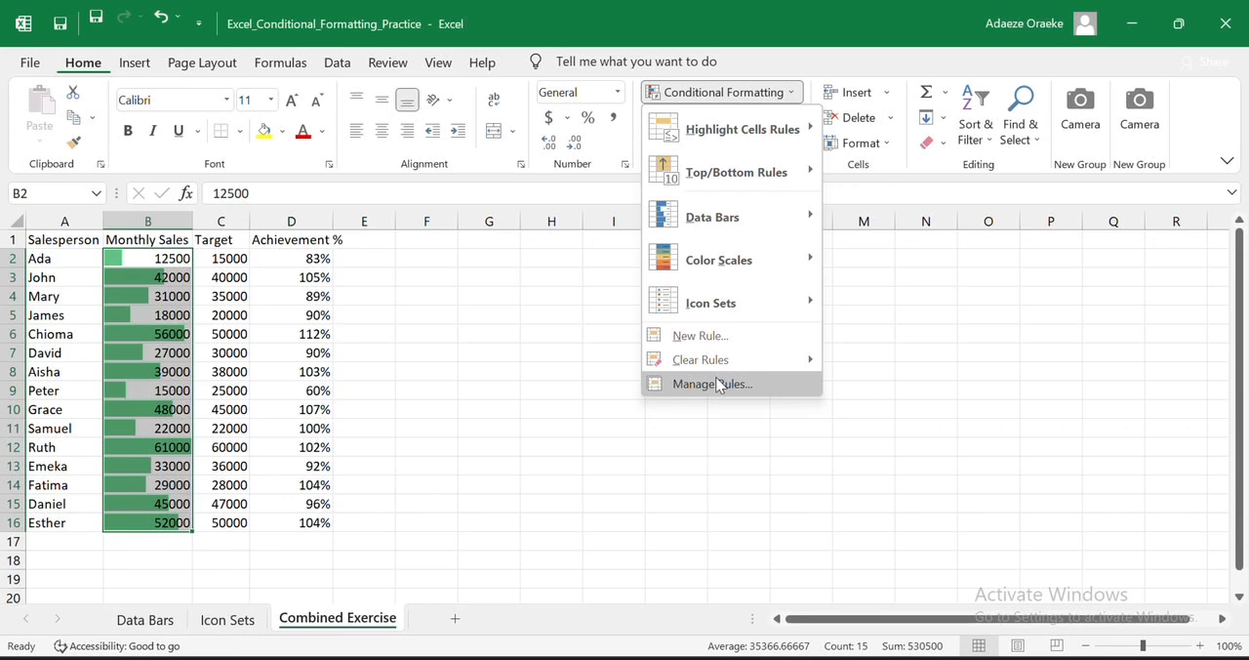
left_click(720, 384)
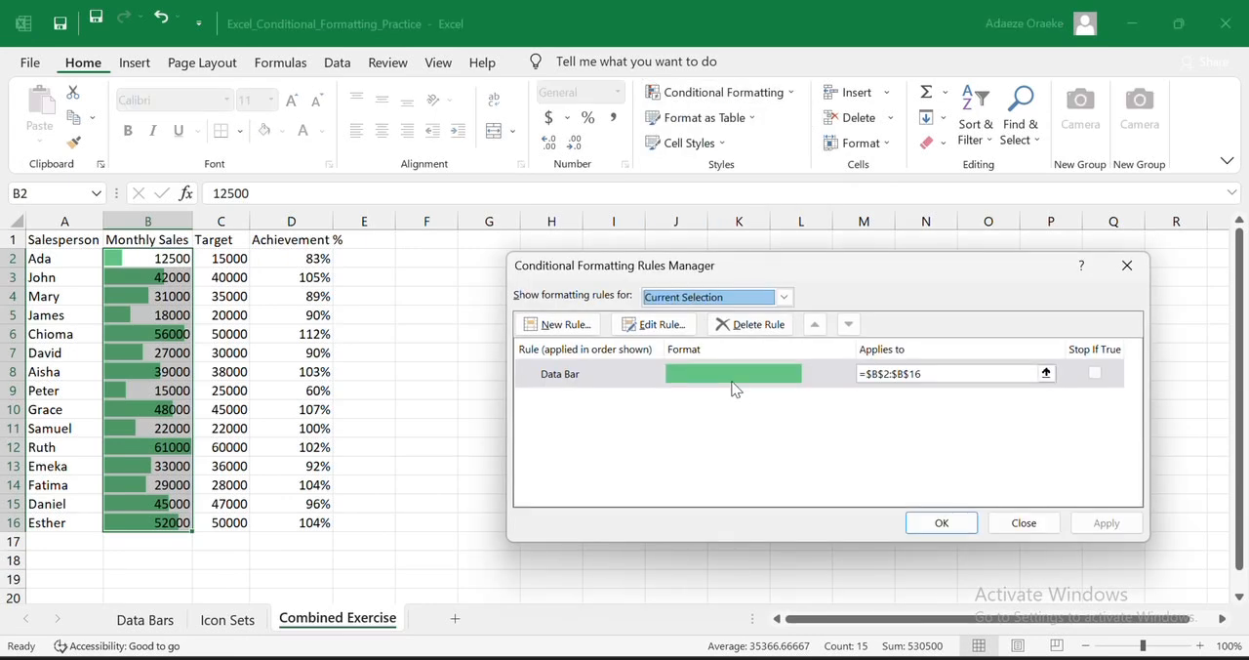
left_click(656, 324)
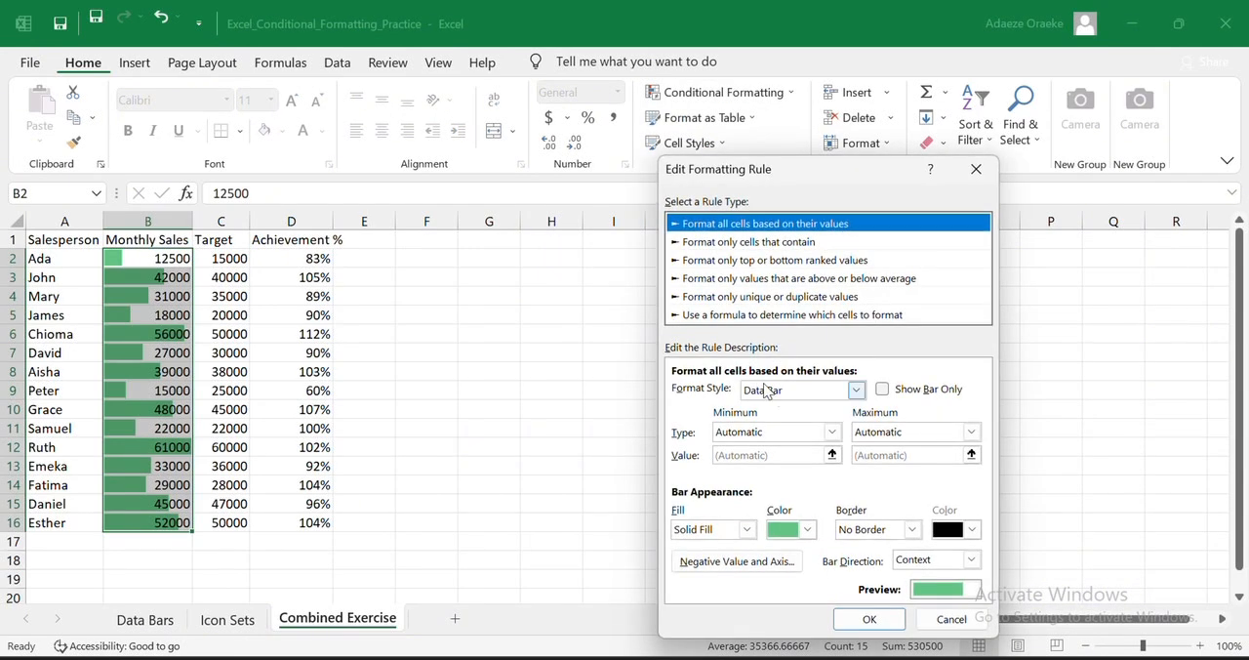
left_click(830, 432)
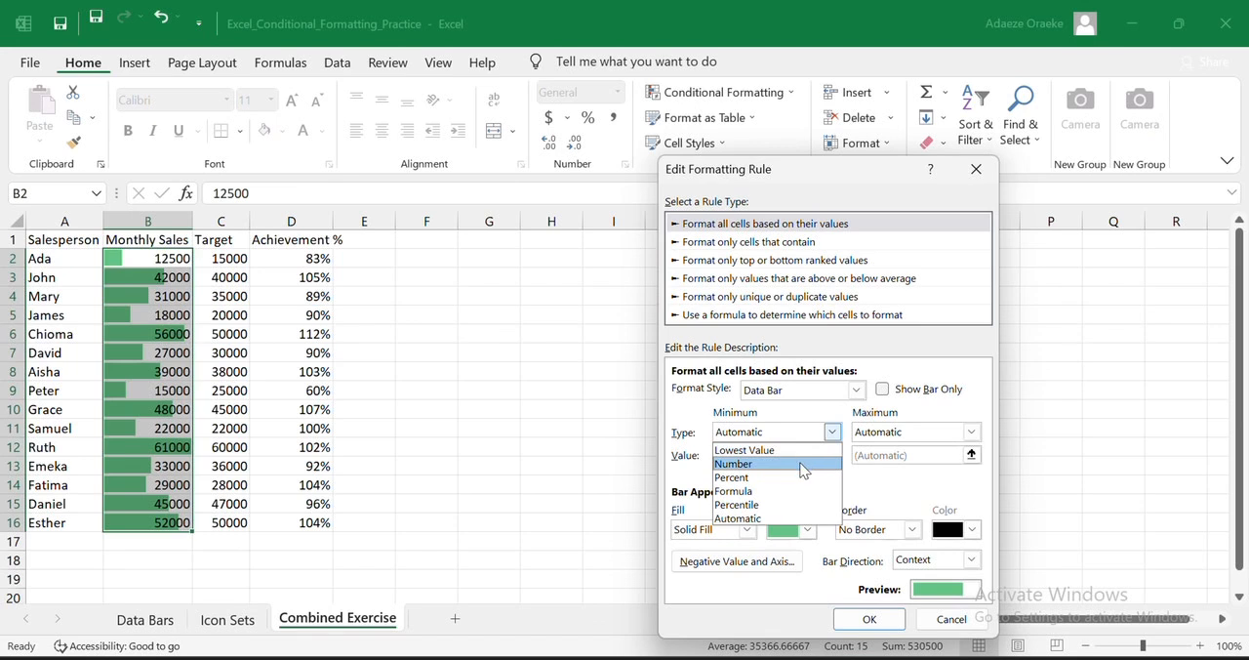
left_click(802, 466)
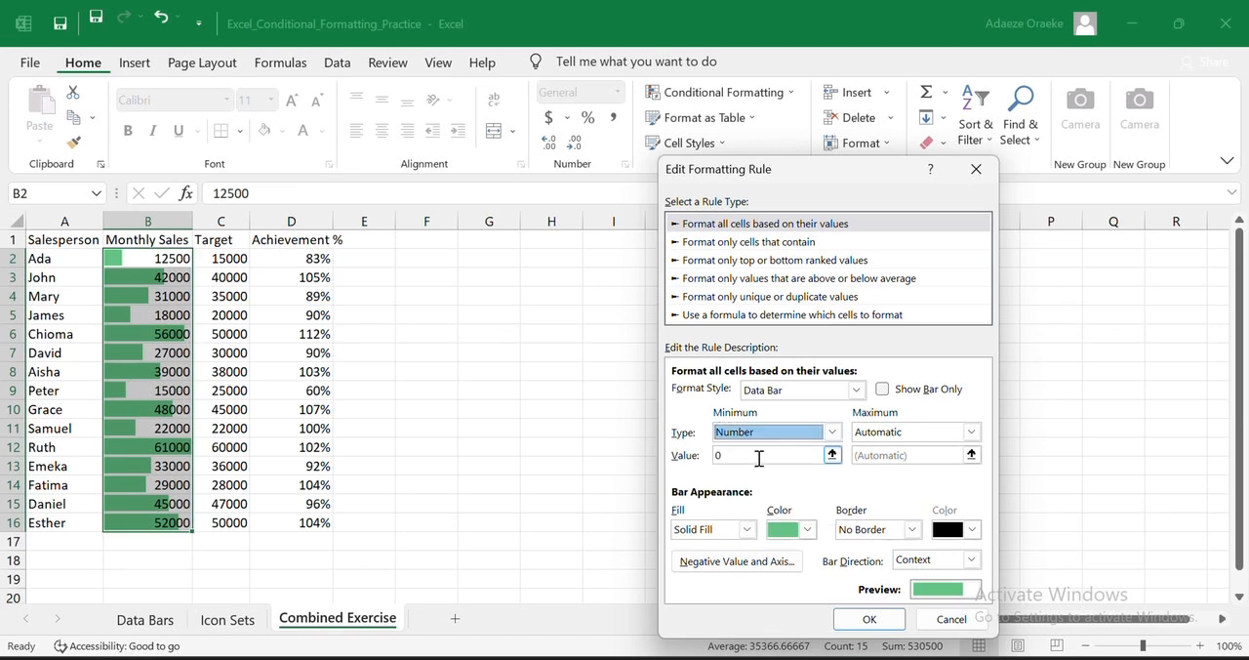
- Set the data bar maximum to the Number type with value 100000 and apply the rule to Monthly Sales
left_click(971, 431)
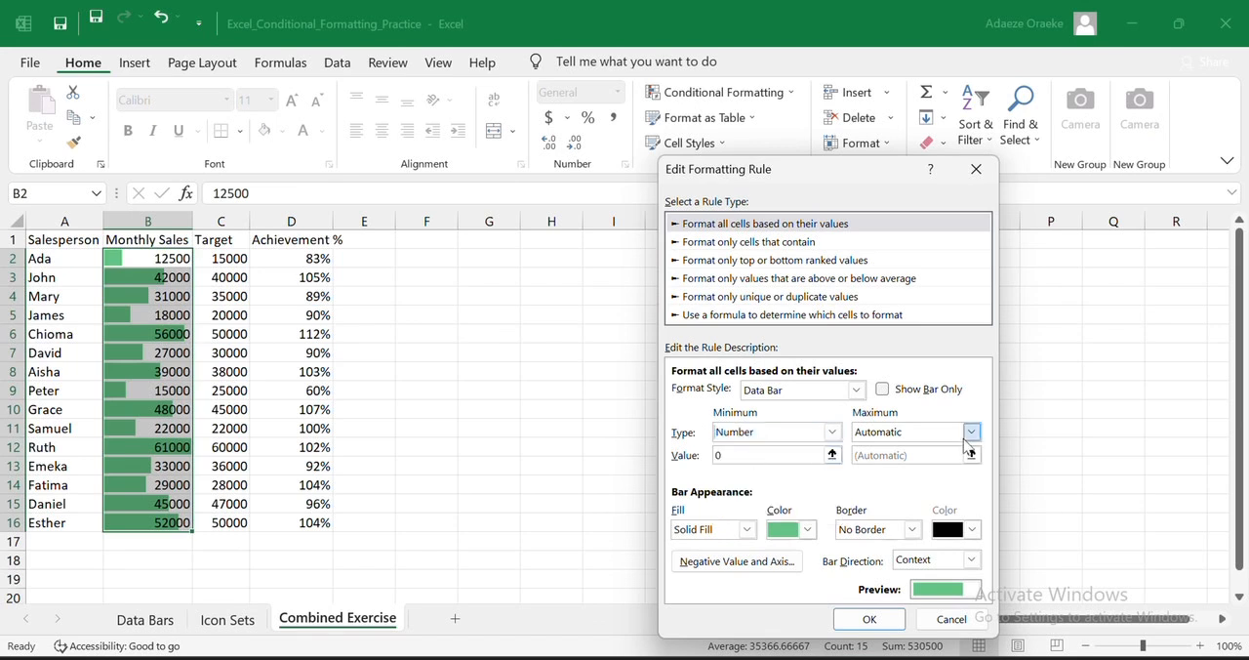
left_click(878, 463)
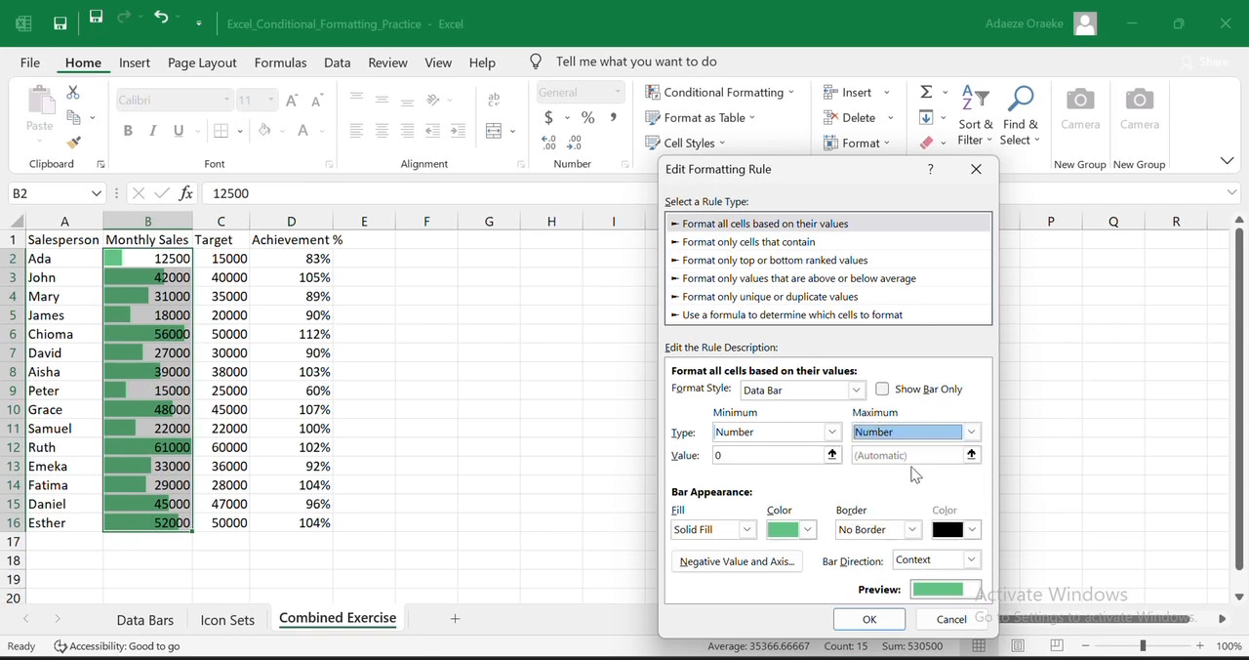
left_click(891, 452)
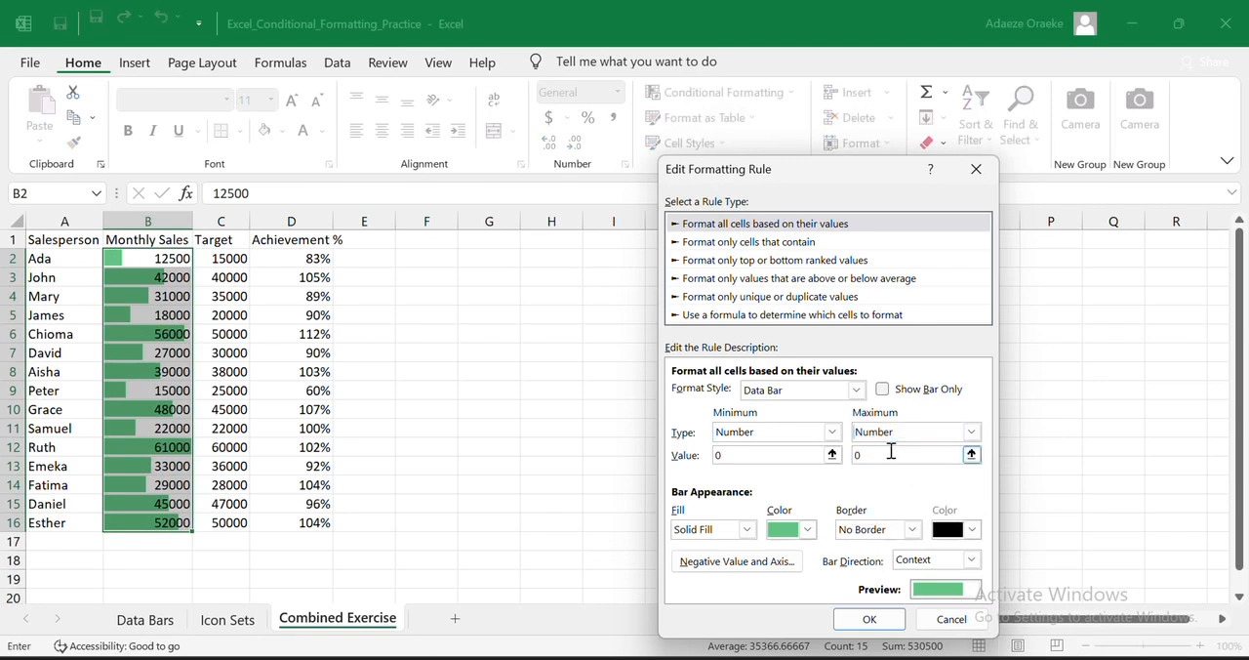
key("BackSpace")
type("100000")
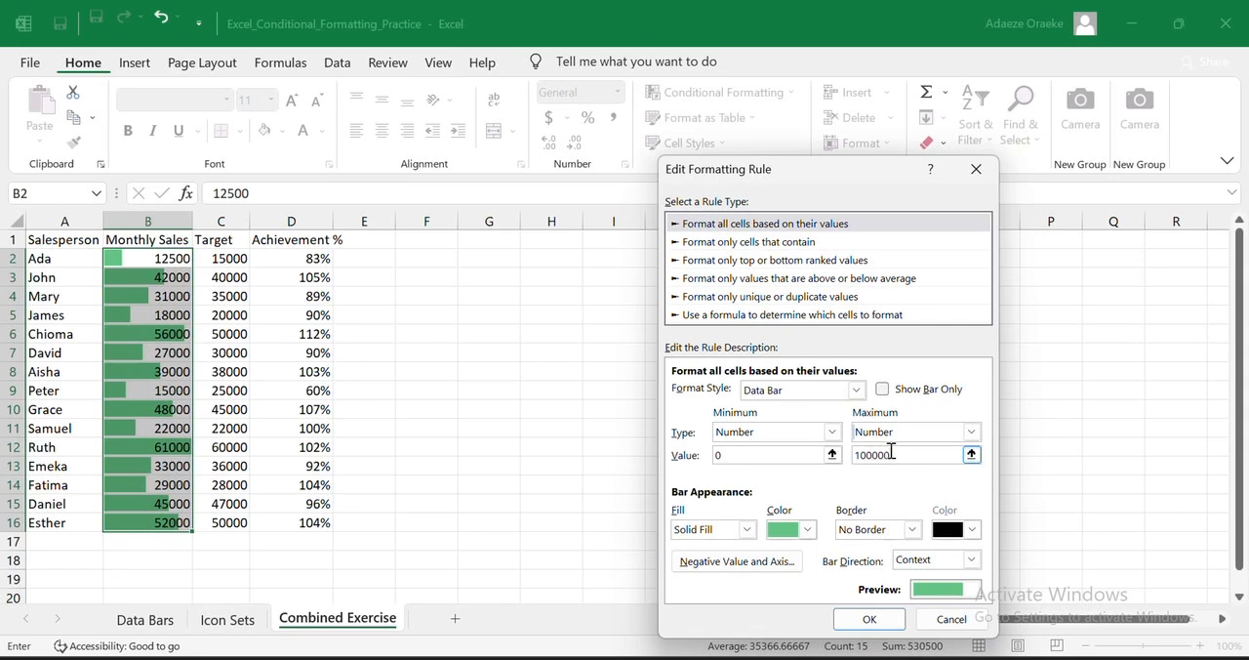
left_click(870, 619)
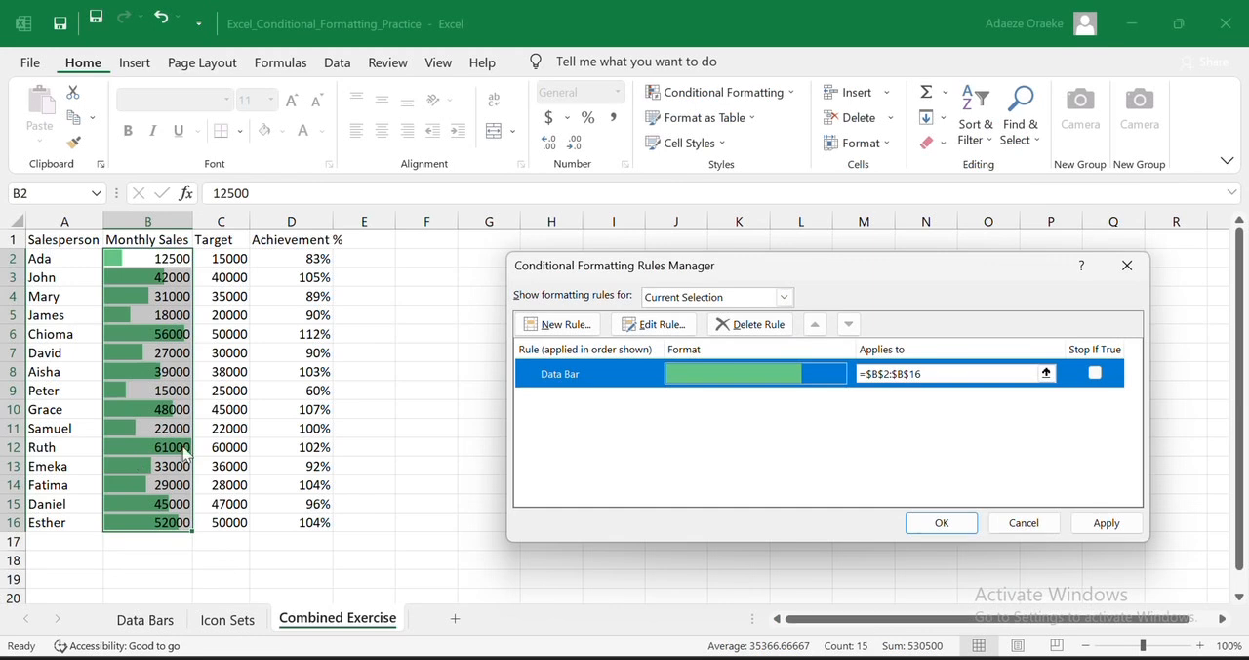
left_click(1085, 527)
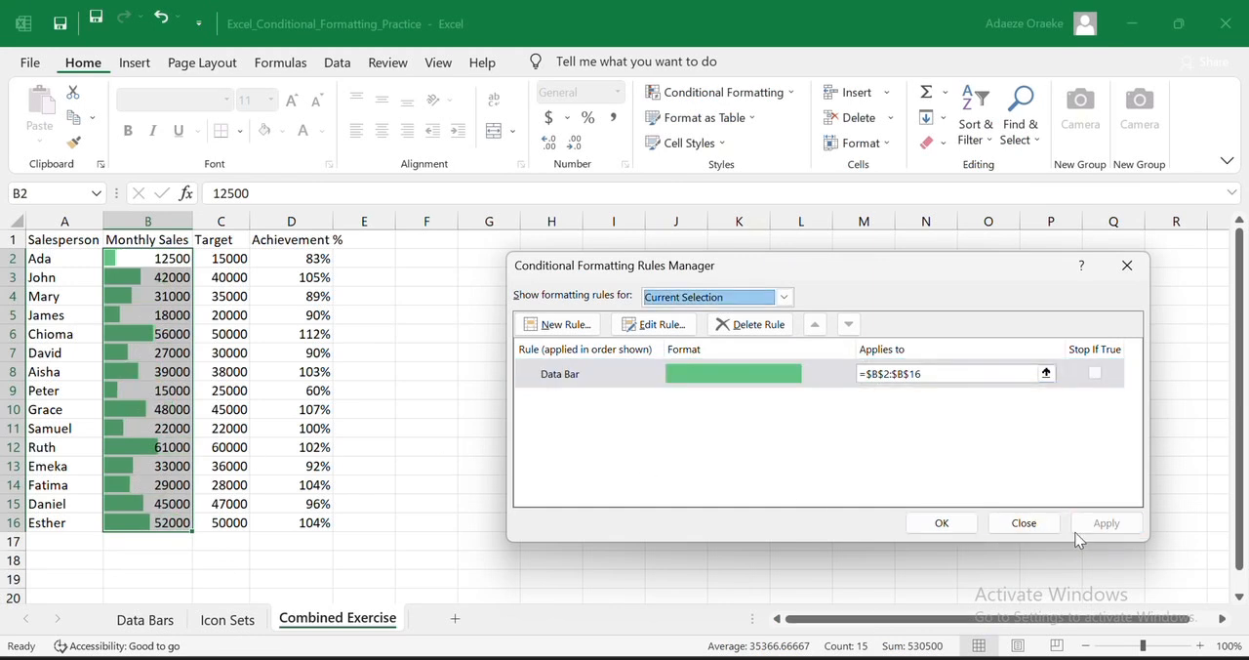
left_click(945, 527)
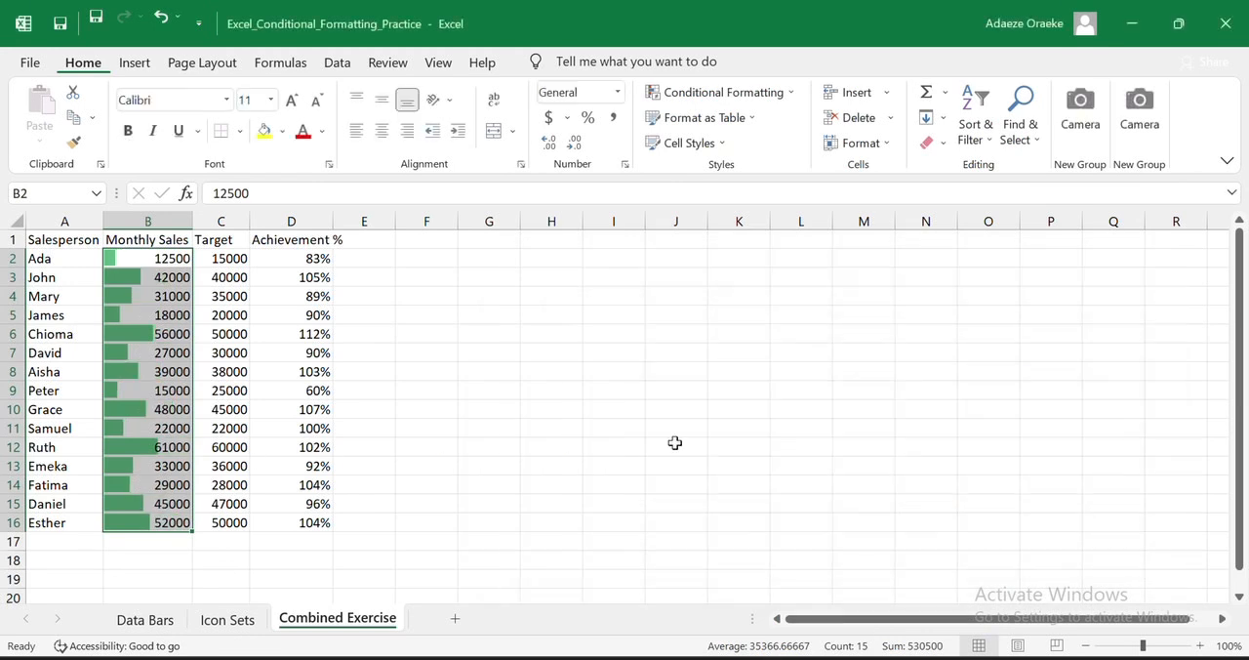
- Apply the three-circle traffic light icon set to the Achievement % values in D2:D16
left_click(319, 260)
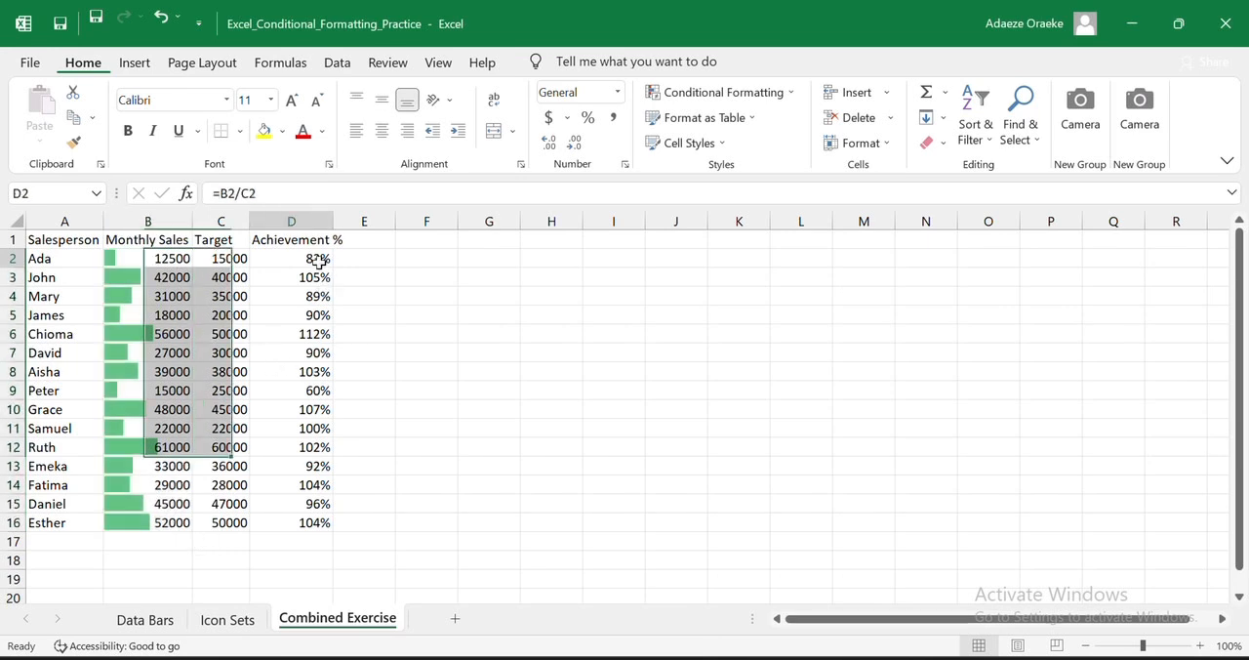
left_click_drag(319, 261, 315, 516)
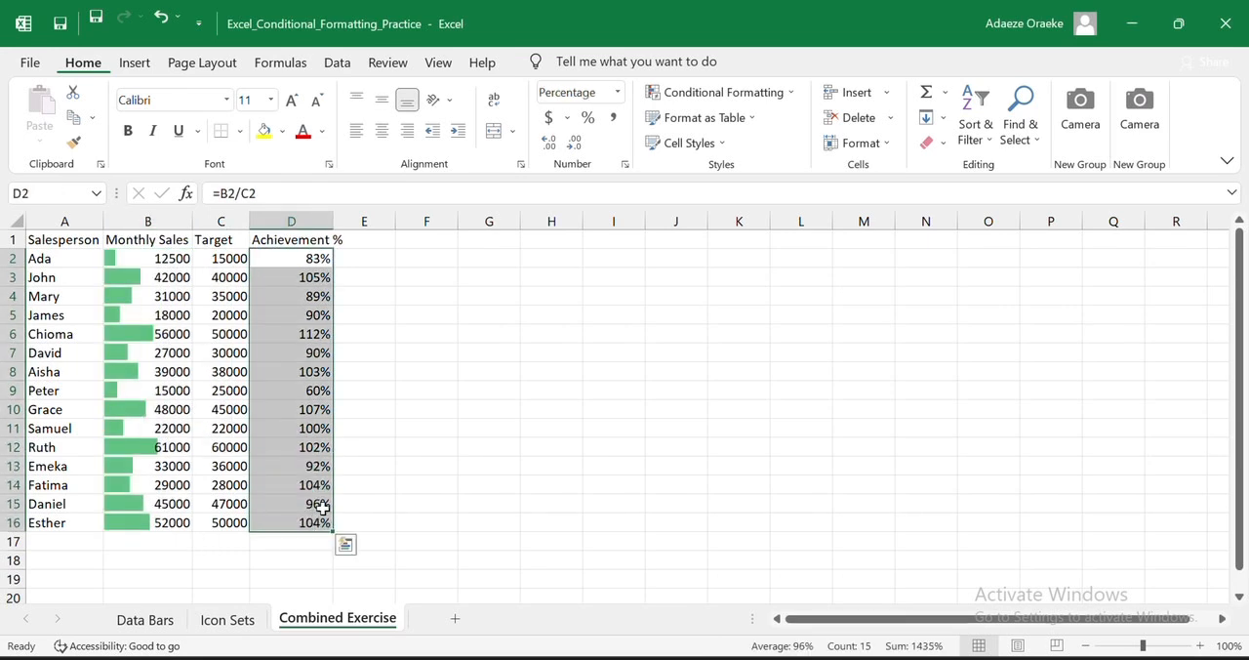
left_click(785, 93)
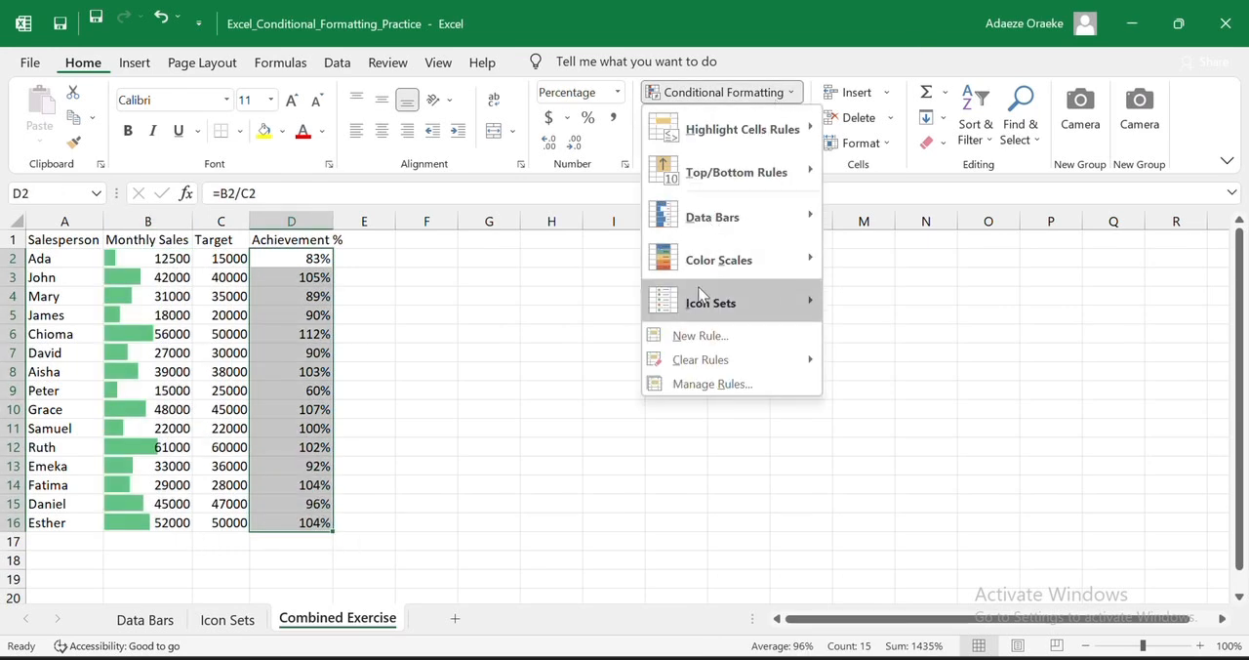
mouse_move(722, 302)
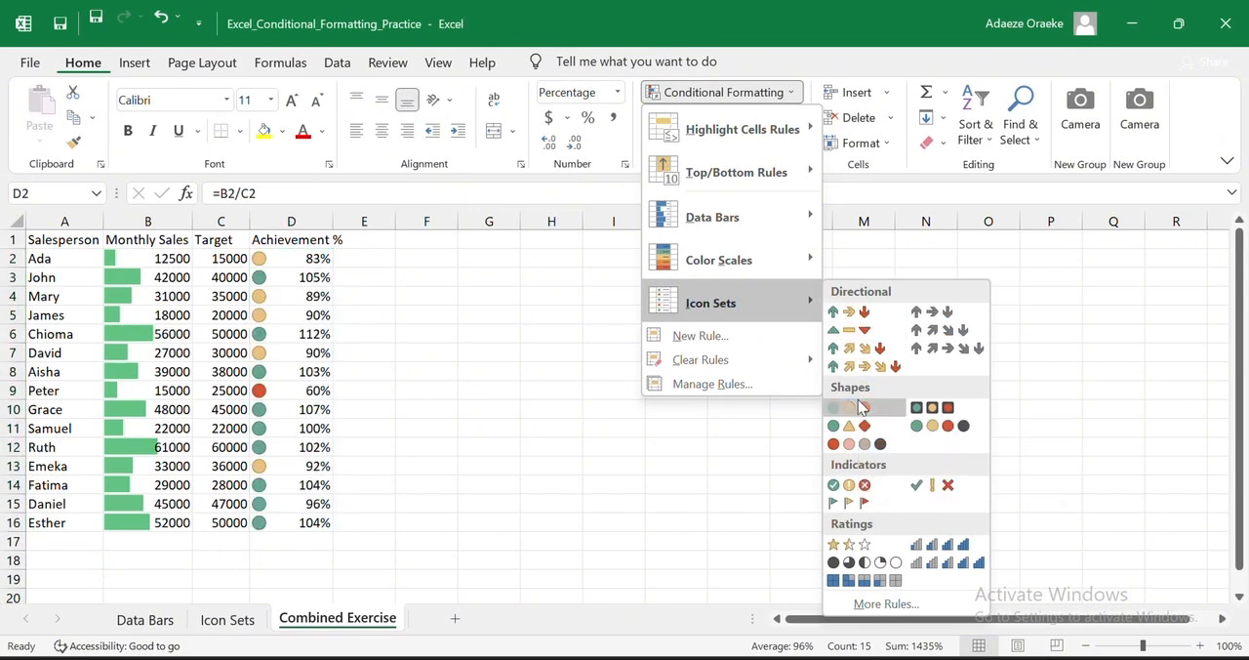
left_click(862, 408)
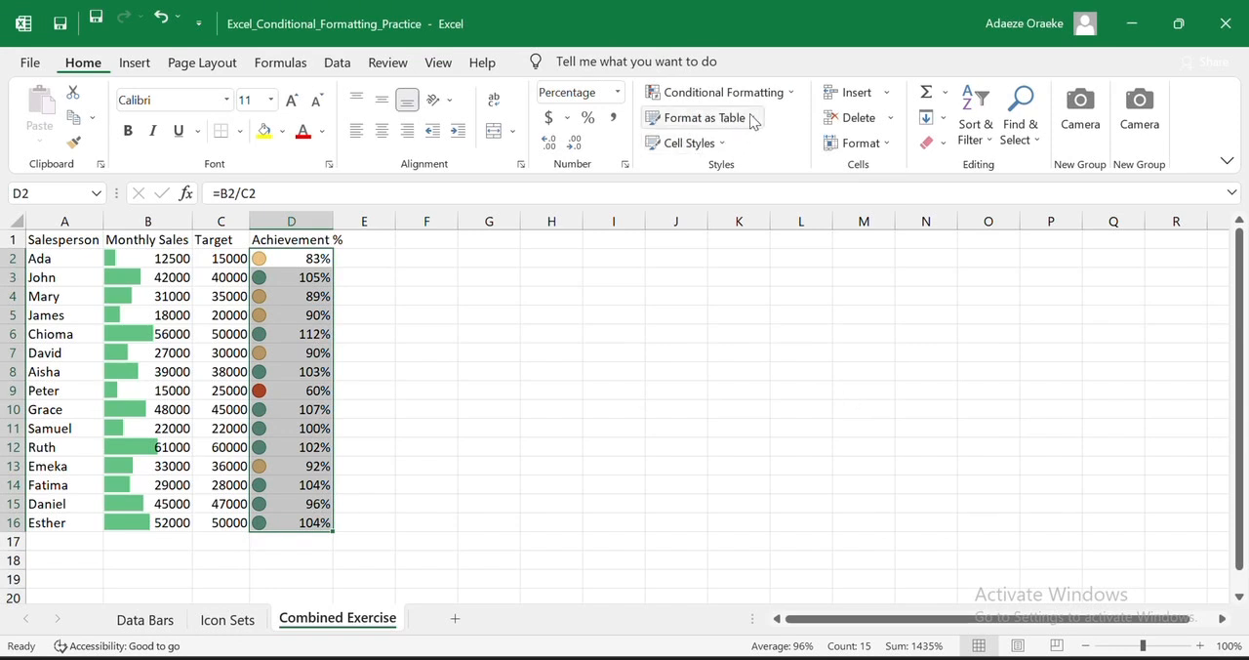
- Edit the Achievement % icon set rule and change both the green and yellow thresholds to the Number type
left_click(783, 93)
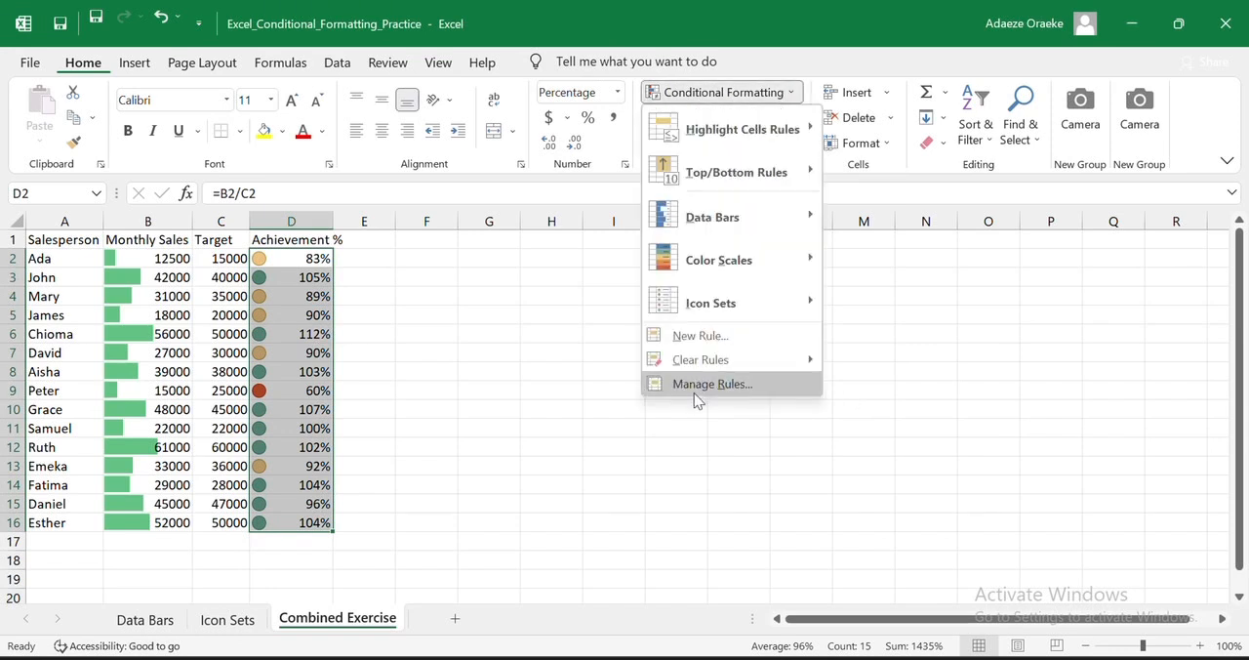
left_click(711, 384)
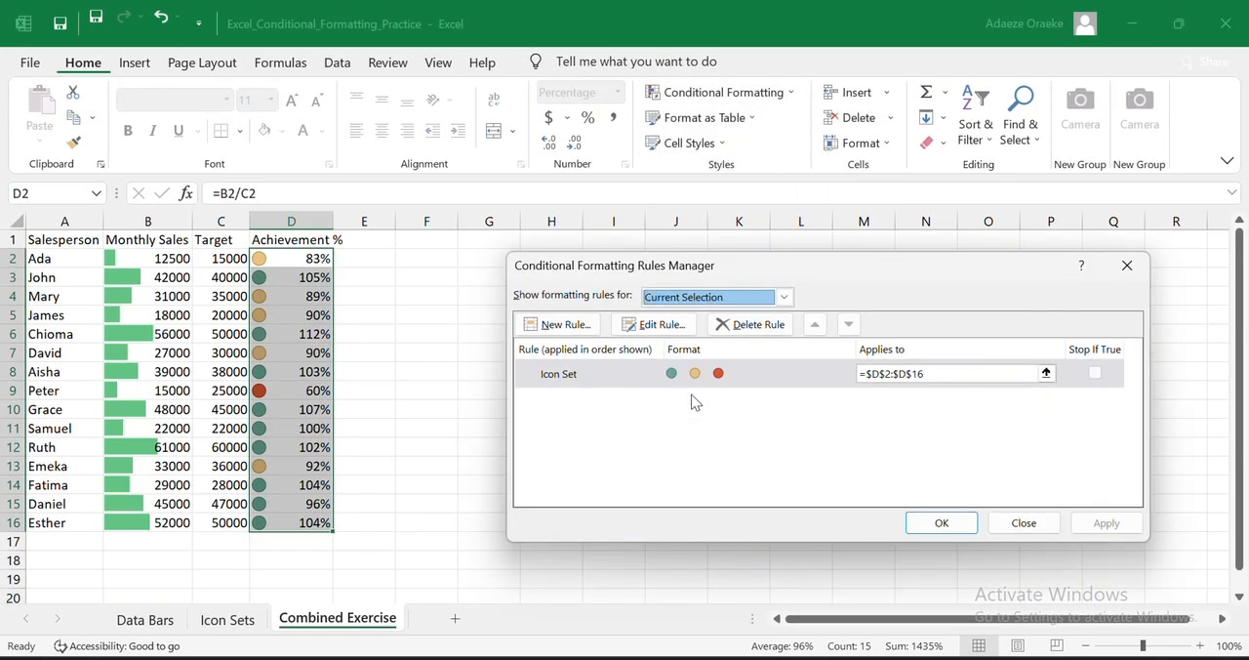
left_click(656, 327)
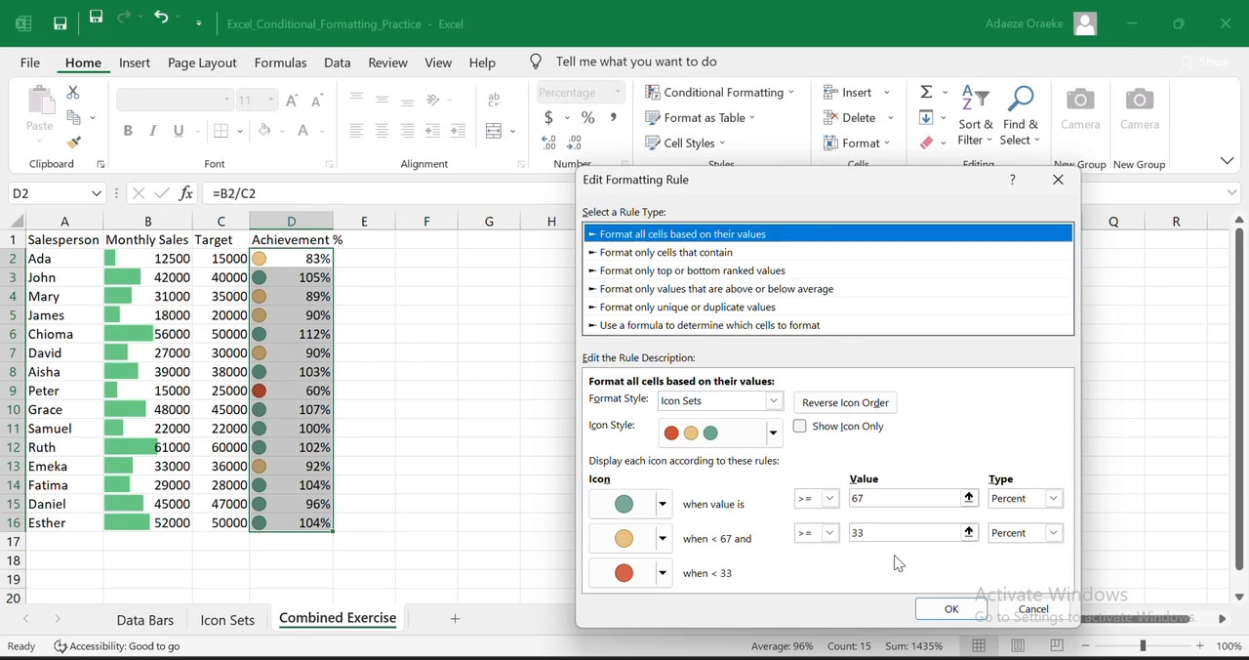
left_click(1048, 502)
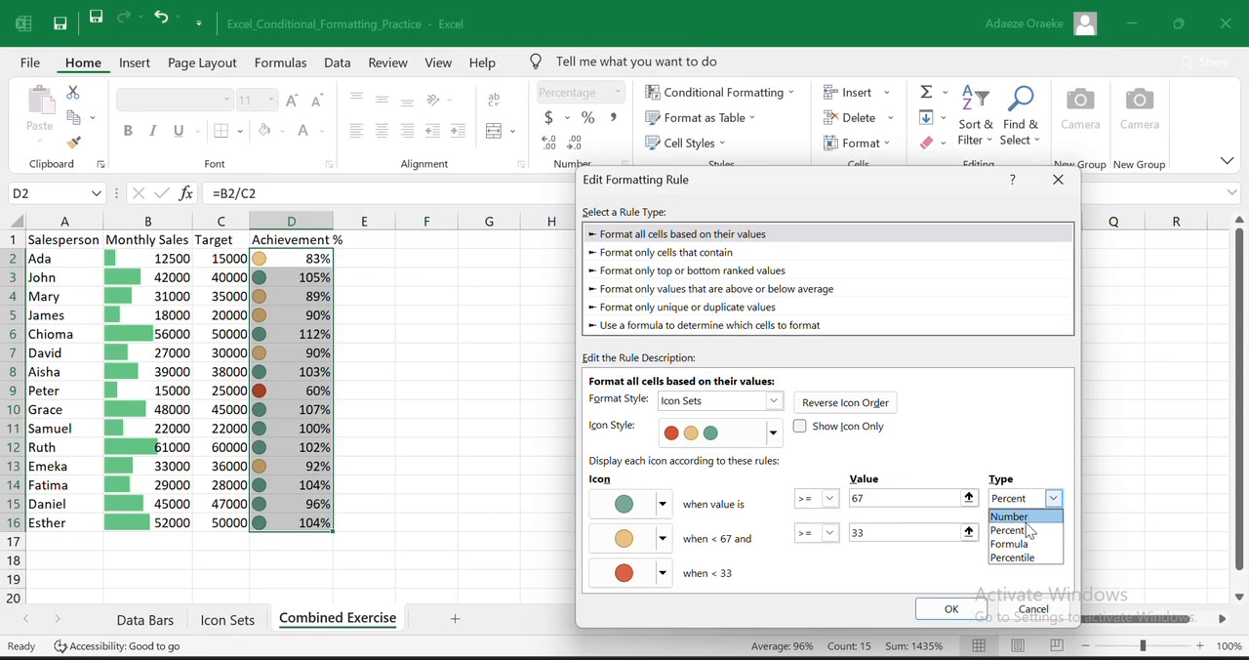
left_click(1015, 516)
left_click(1053, 533)
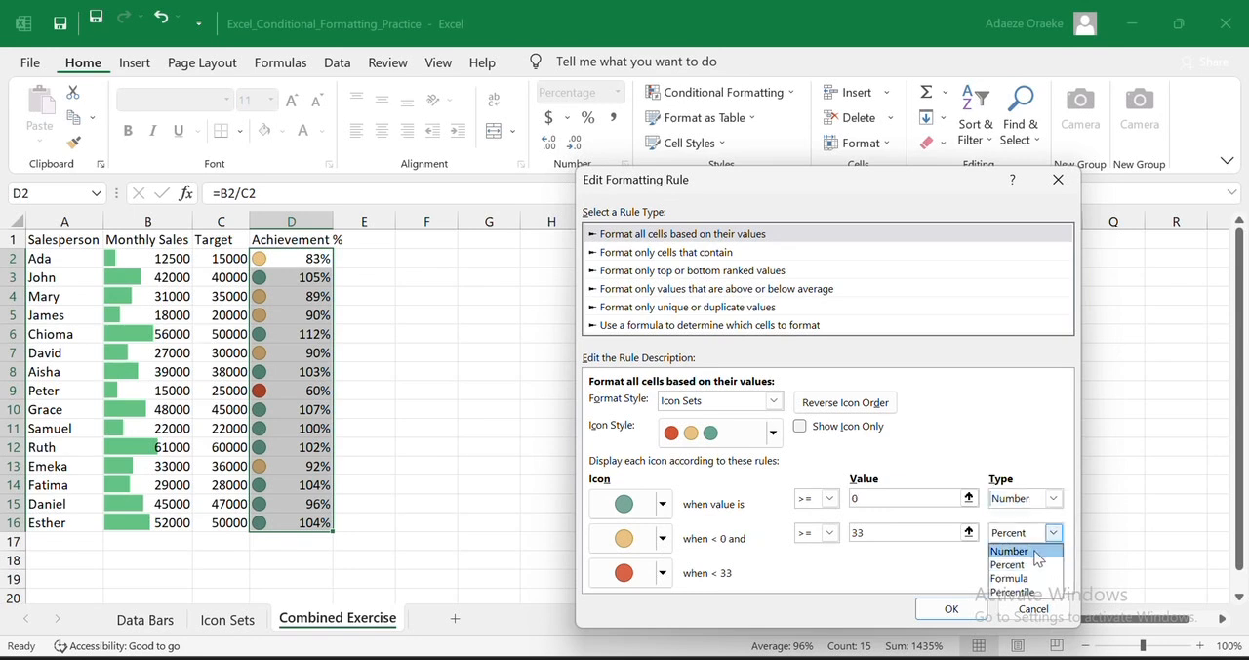
left_click(1036, 552)
- Set the green icon threshold to 1 and the yellow icon threshold to 0.7, and apply the rule to Achievement %
left_click(921, 499)
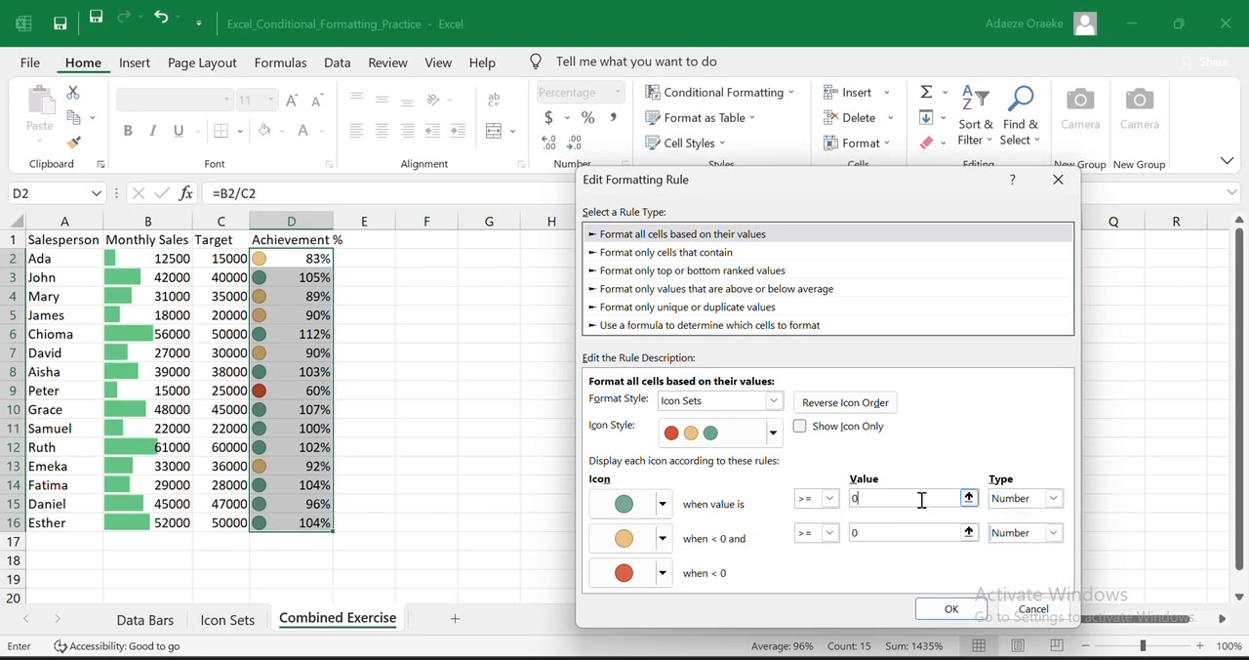
key("BackSpace")
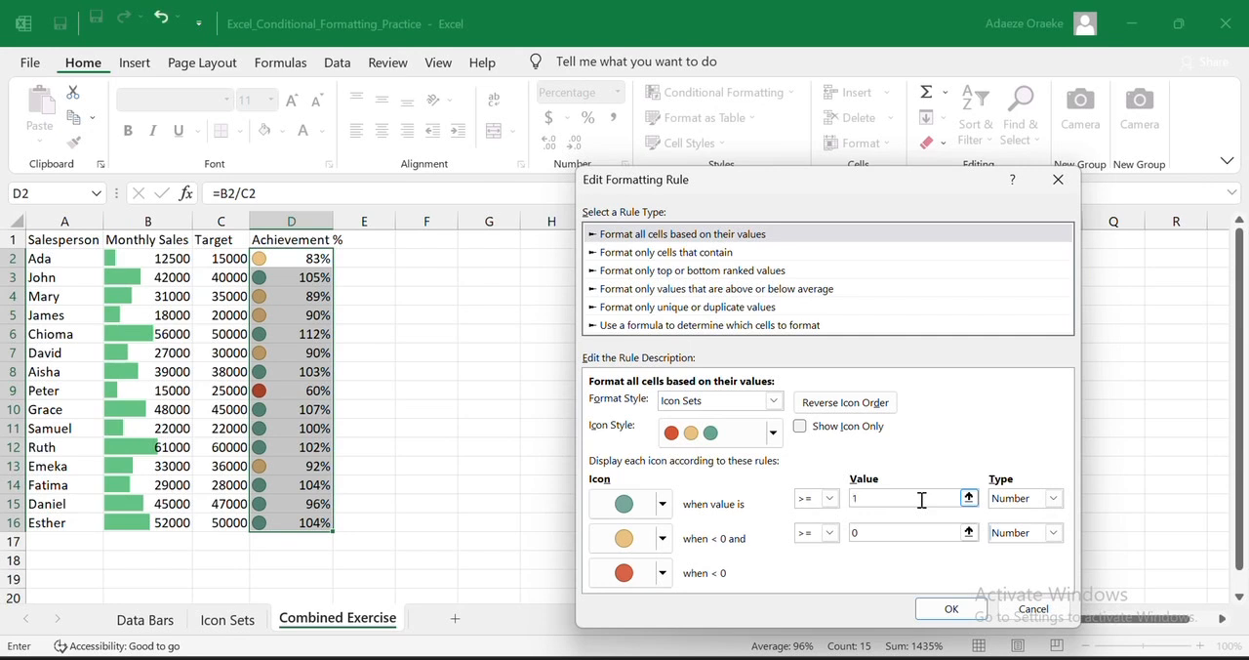
left_click(905, 532)
key("BackSpace")
type("0.7")
left_click(927, 608)
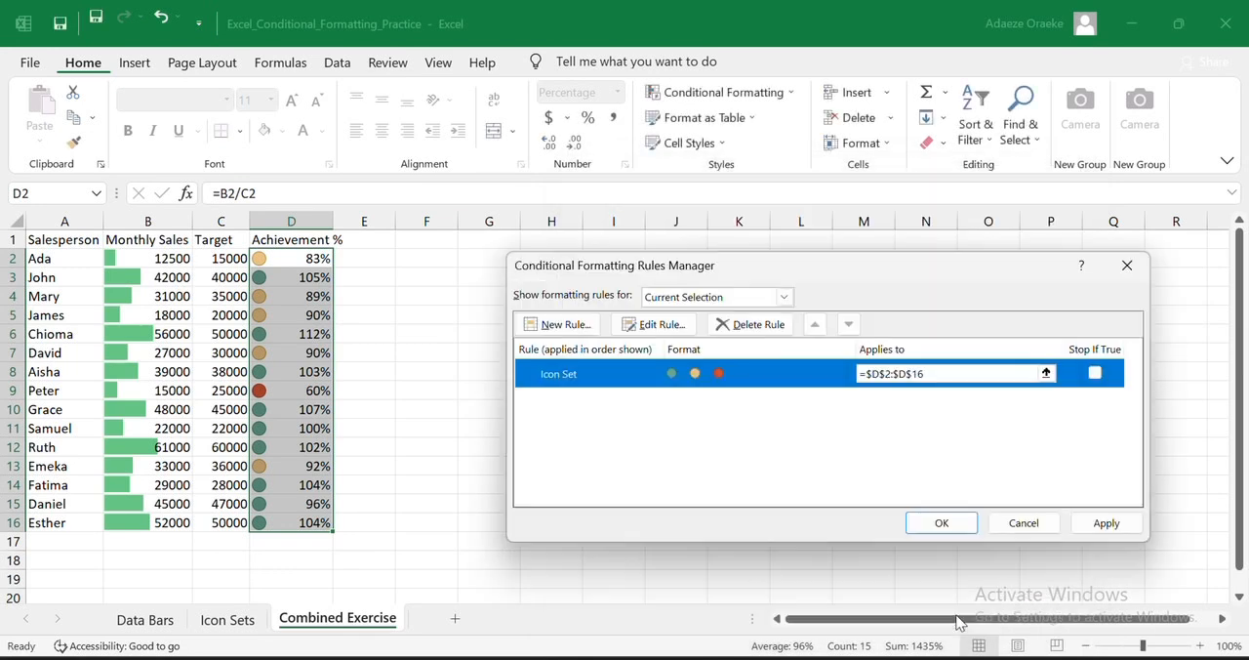
left_click(1080, 526)
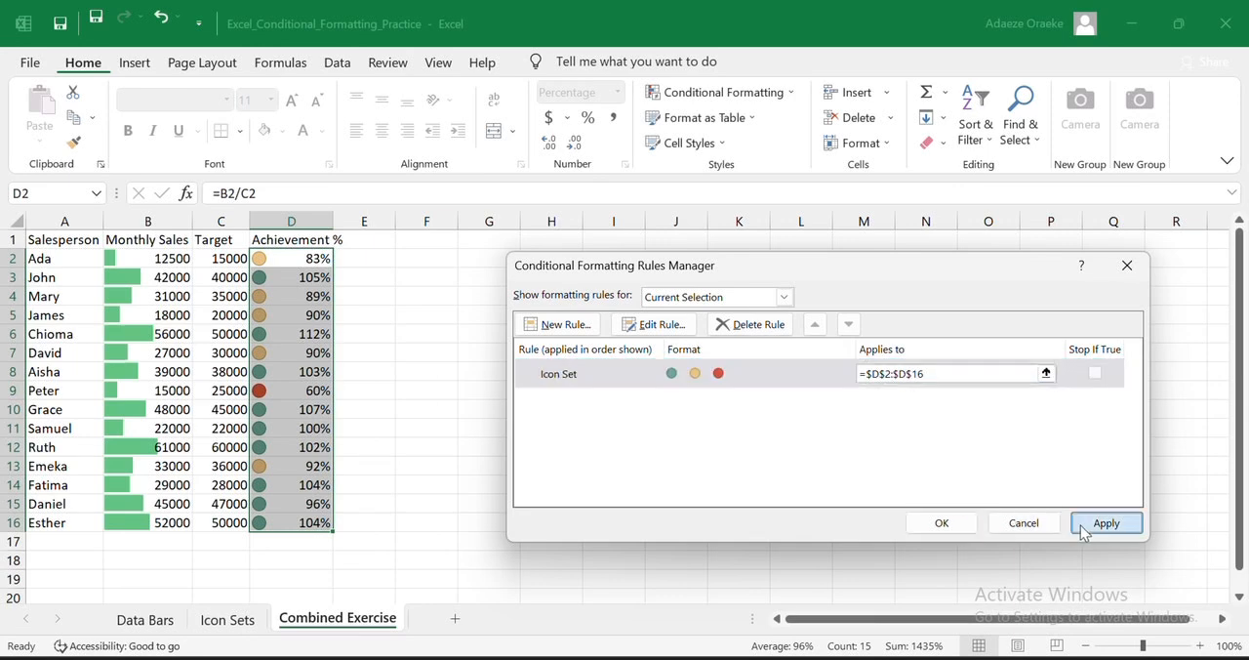
left_click(951, 534)
left_click(727, 505)
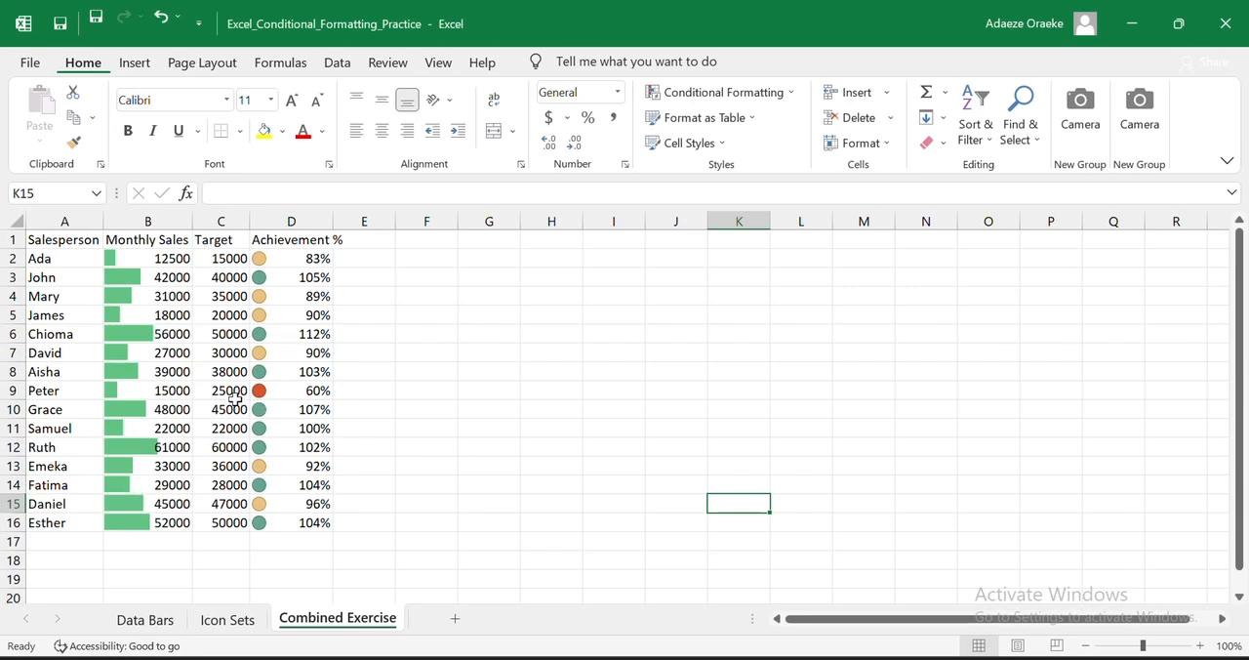
- Edit the Achievement % icon set rule again, set the yellow icon threshold to 0.85 and apply it to D2:D16
left_click(783, 105)
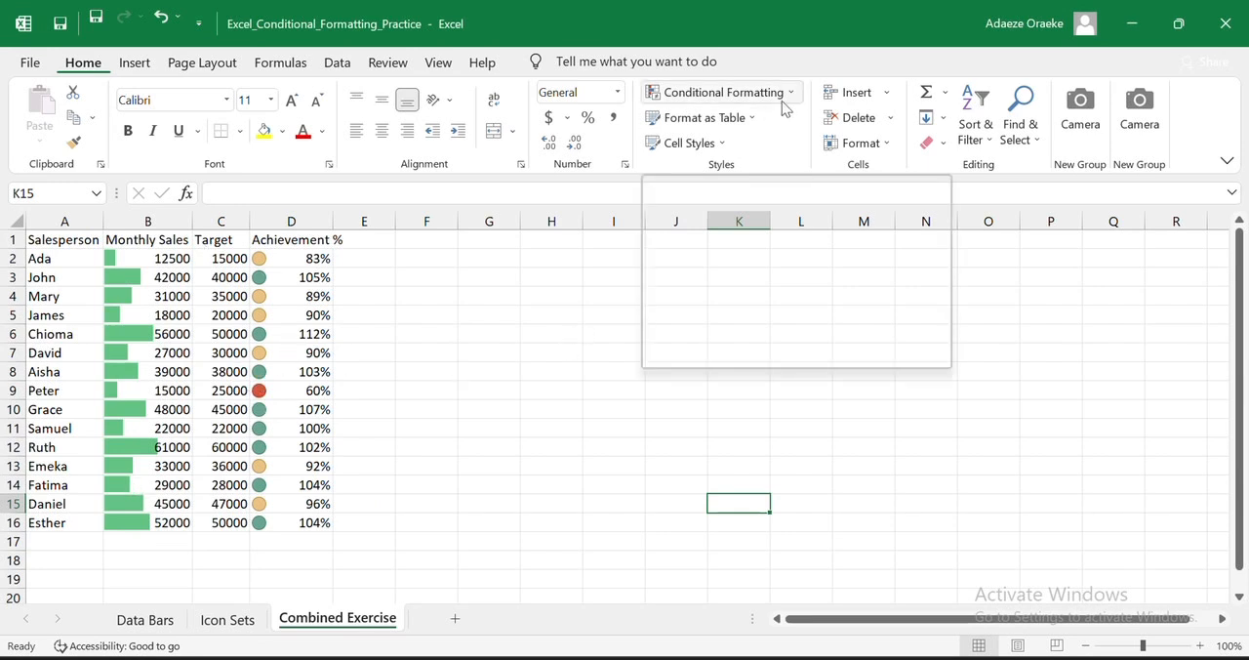
left_click(784, 106)
left_click_drag(291, 258, 313, 521)
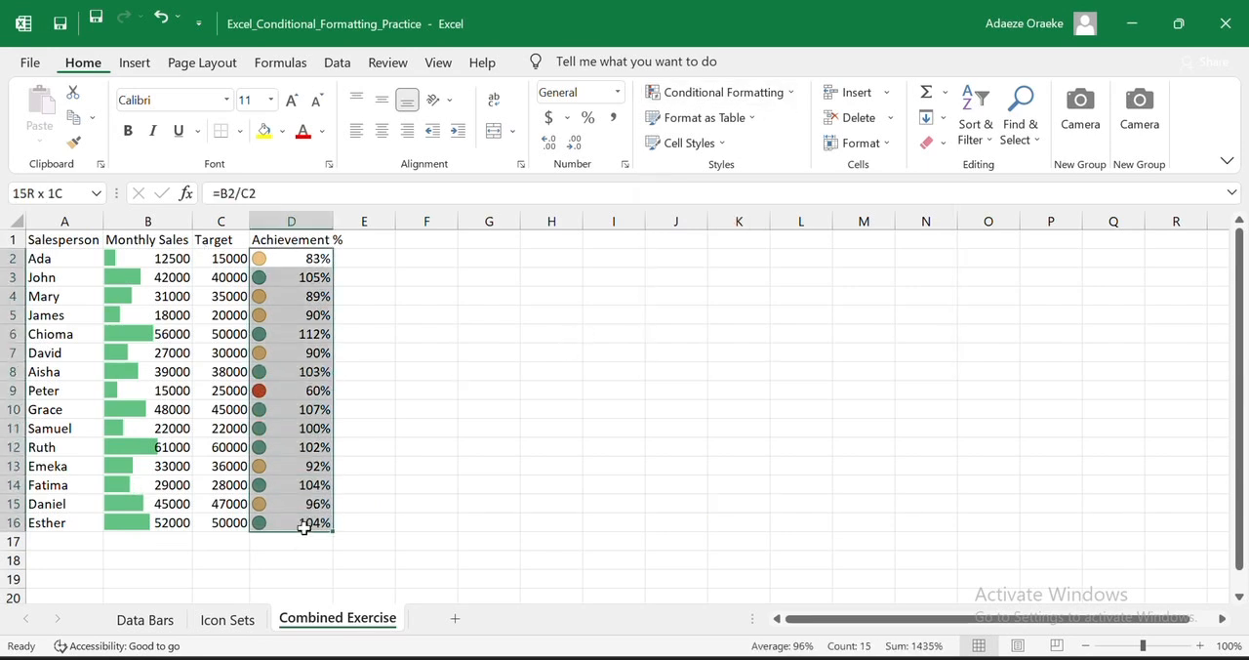
left_click(789, 102)
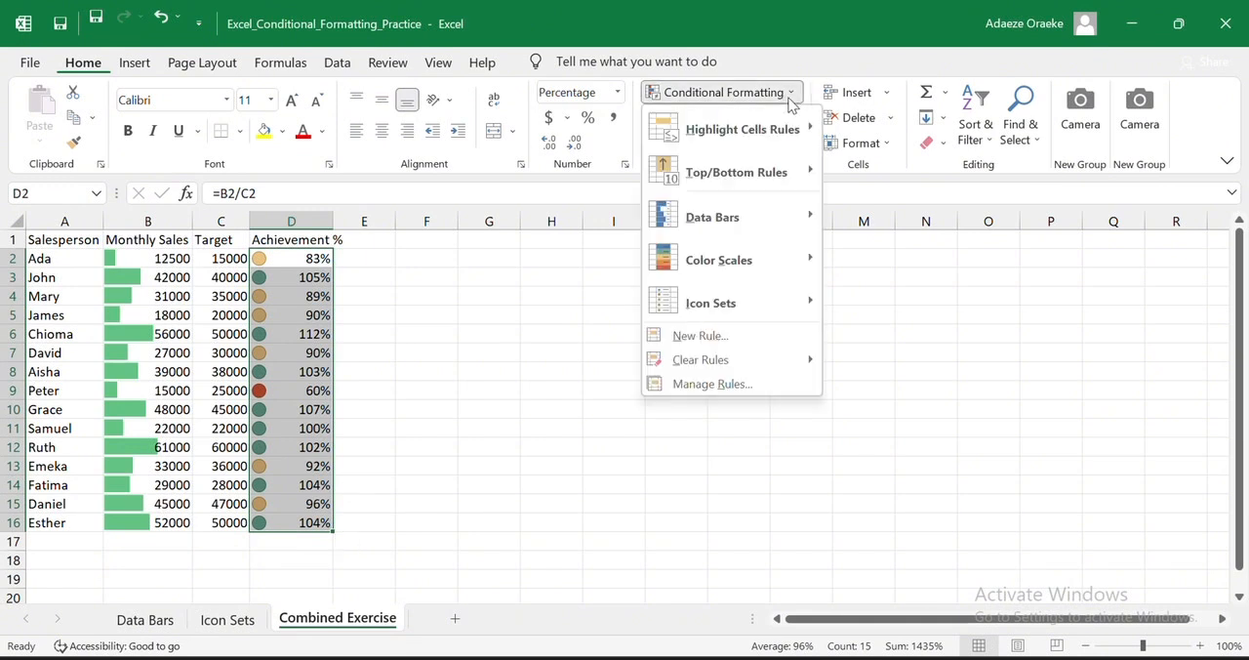
left_click(780, 384)
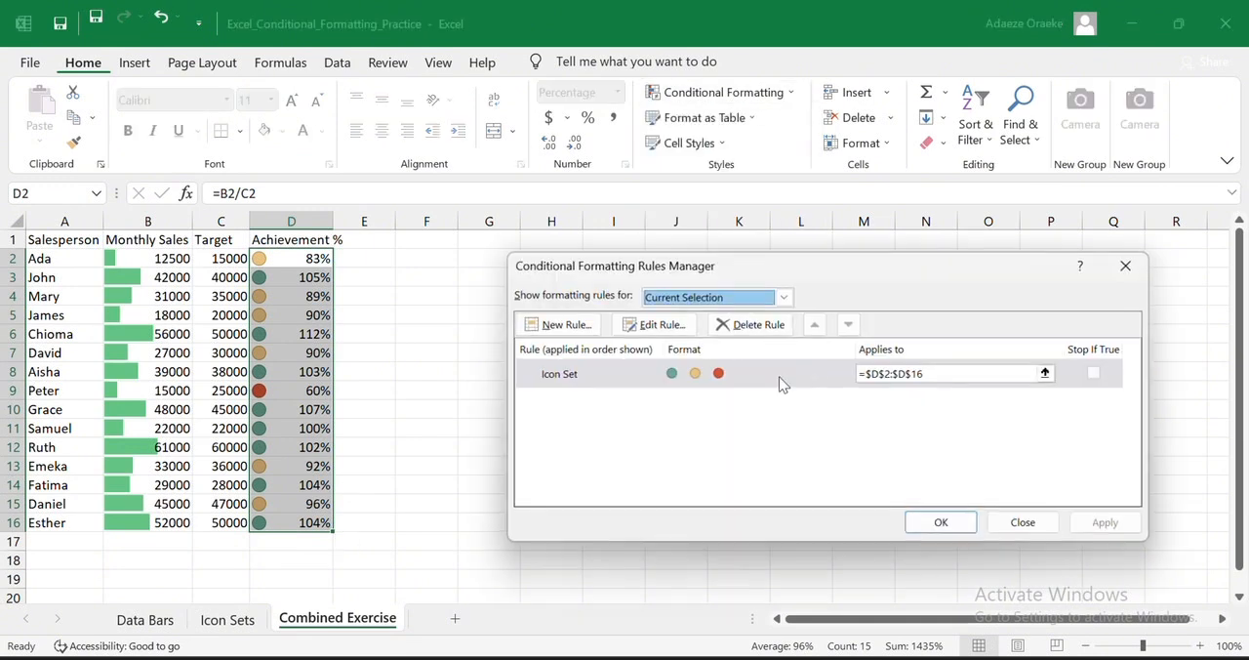
left_click(656, 324)
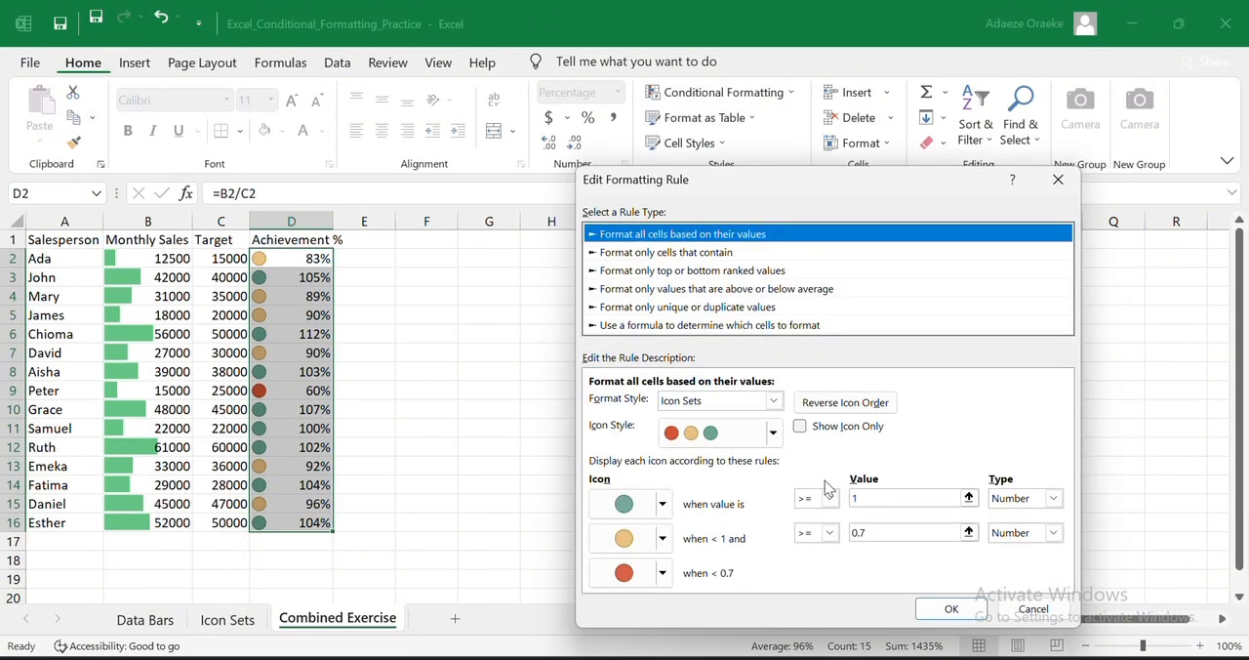
left_click(907, 532)
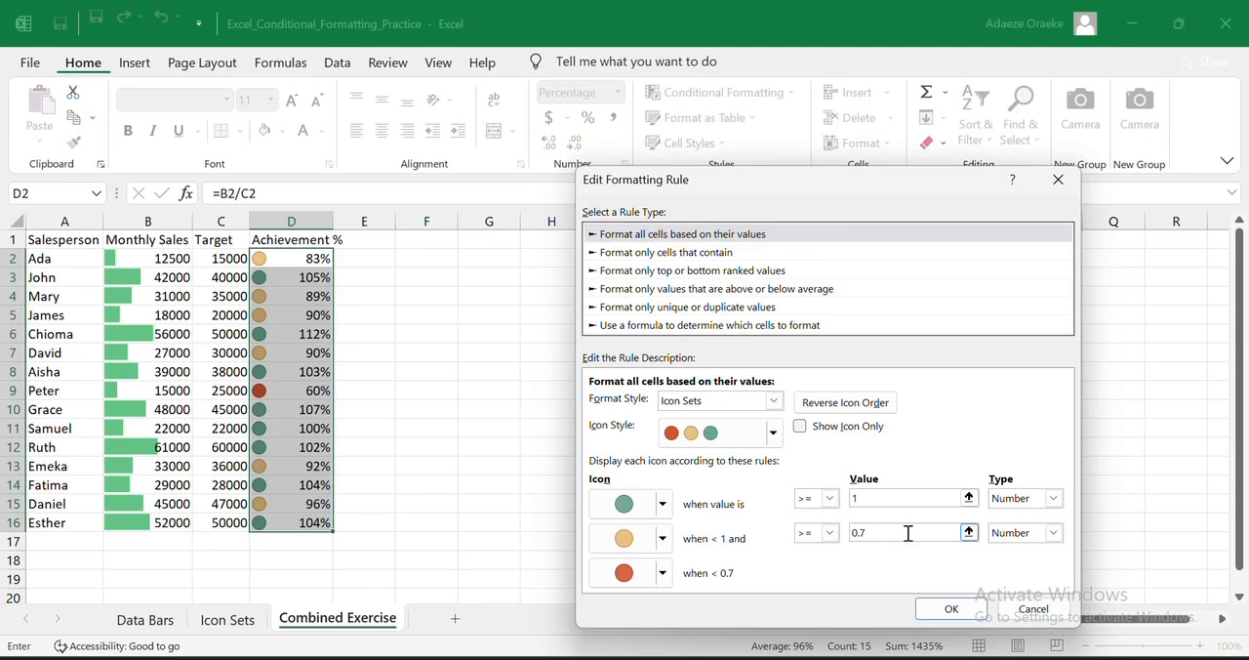
key("BackSpace")
type("85")
left_click(951, 608)
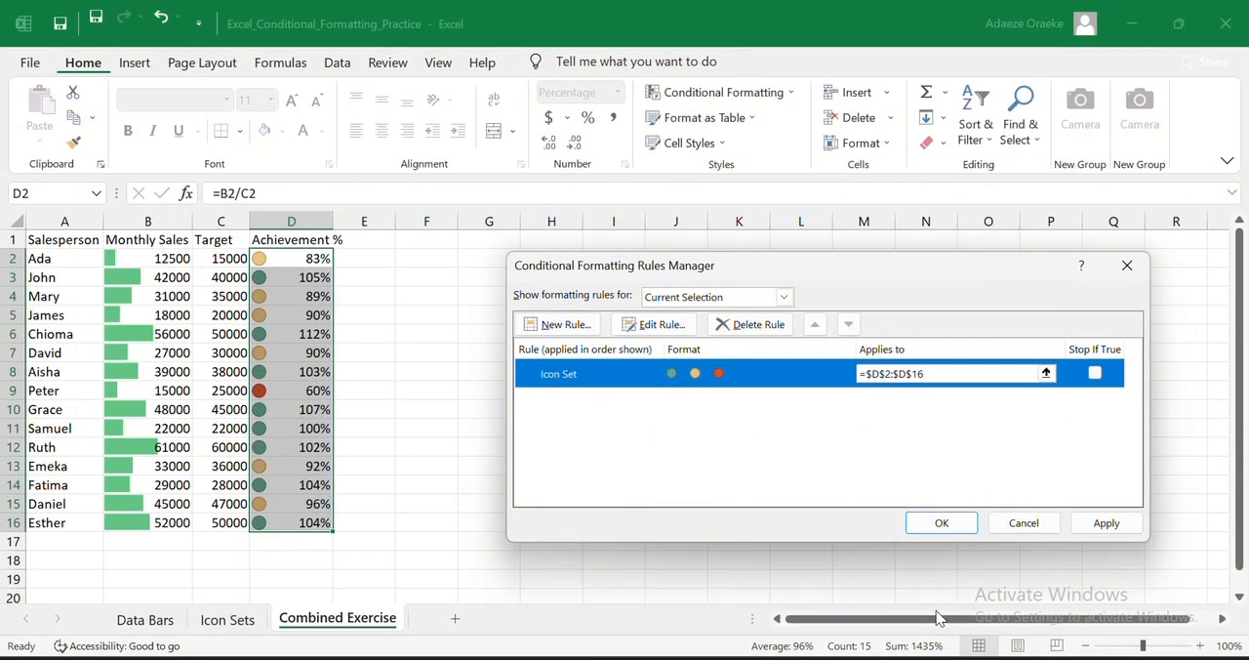
left_click(1107, 524)
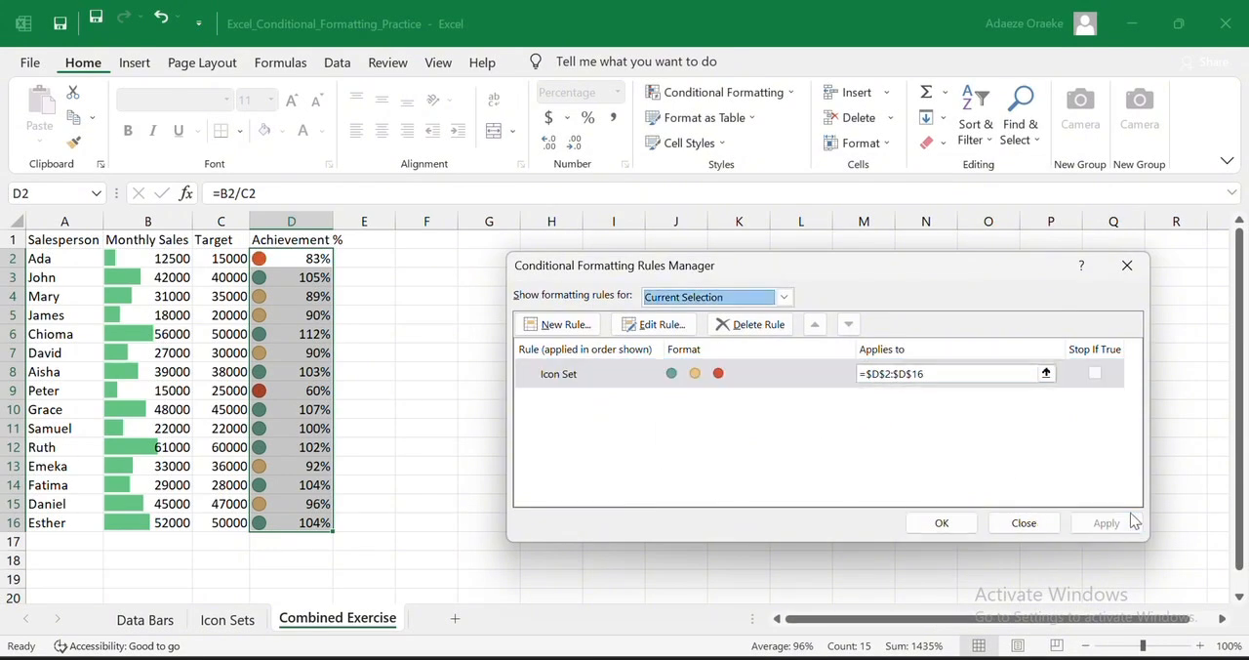
left_click(948, 527)
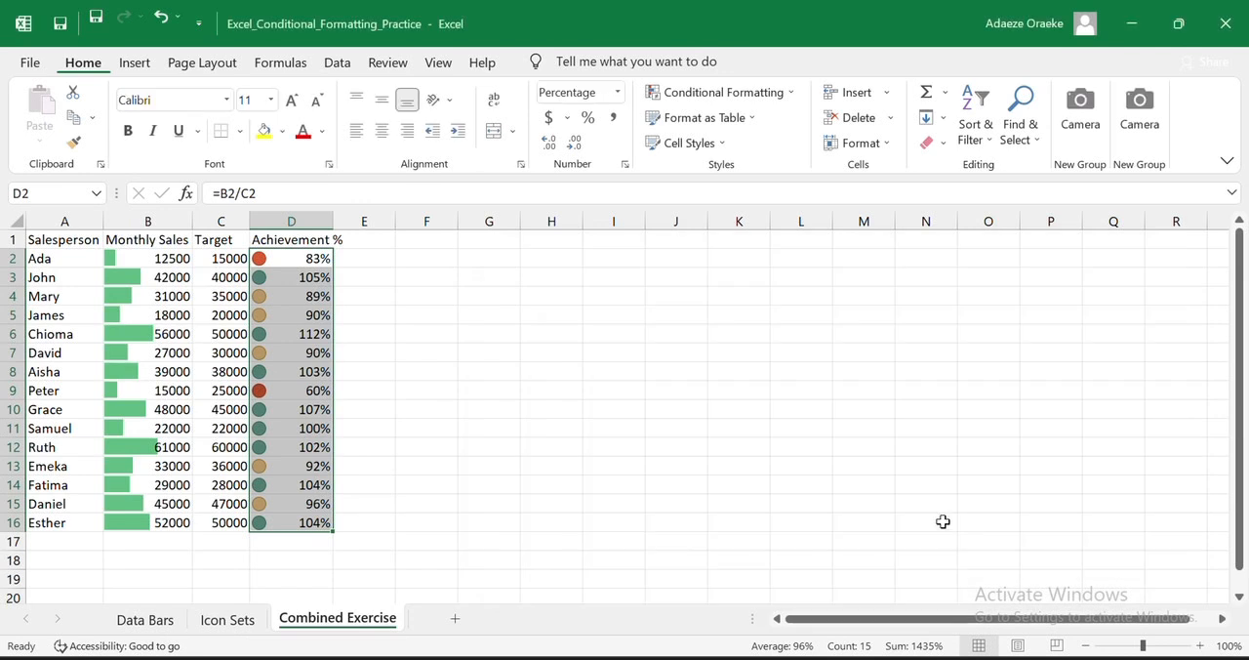
left_click(924, 523)
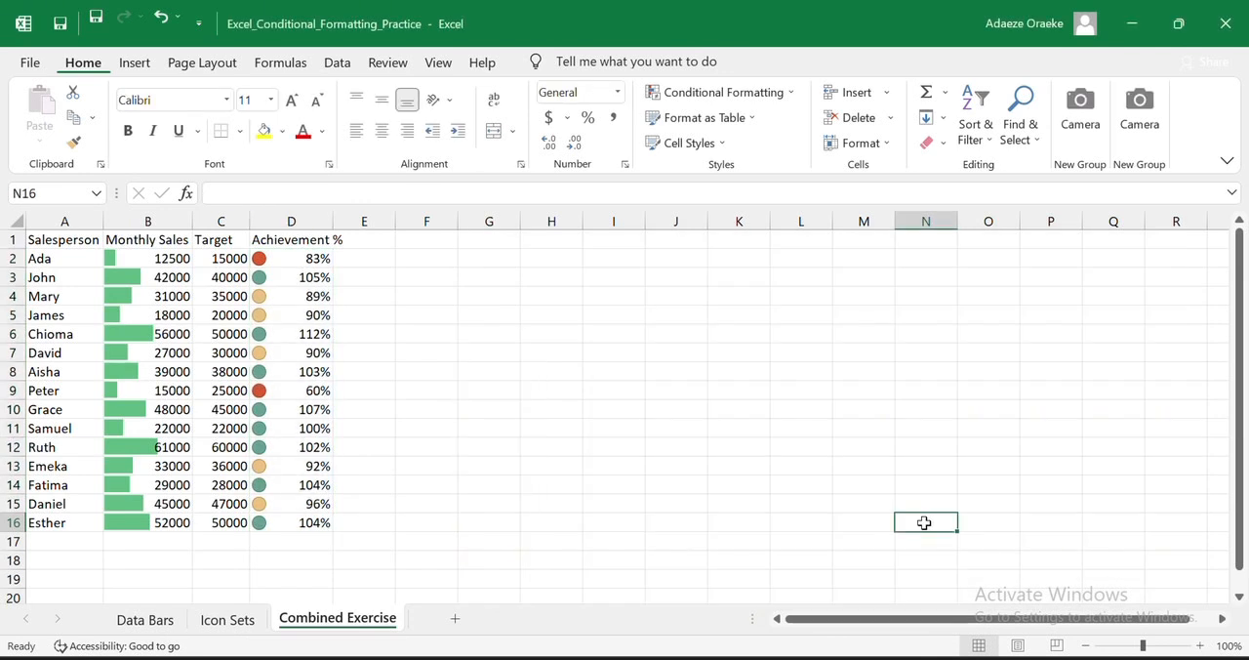